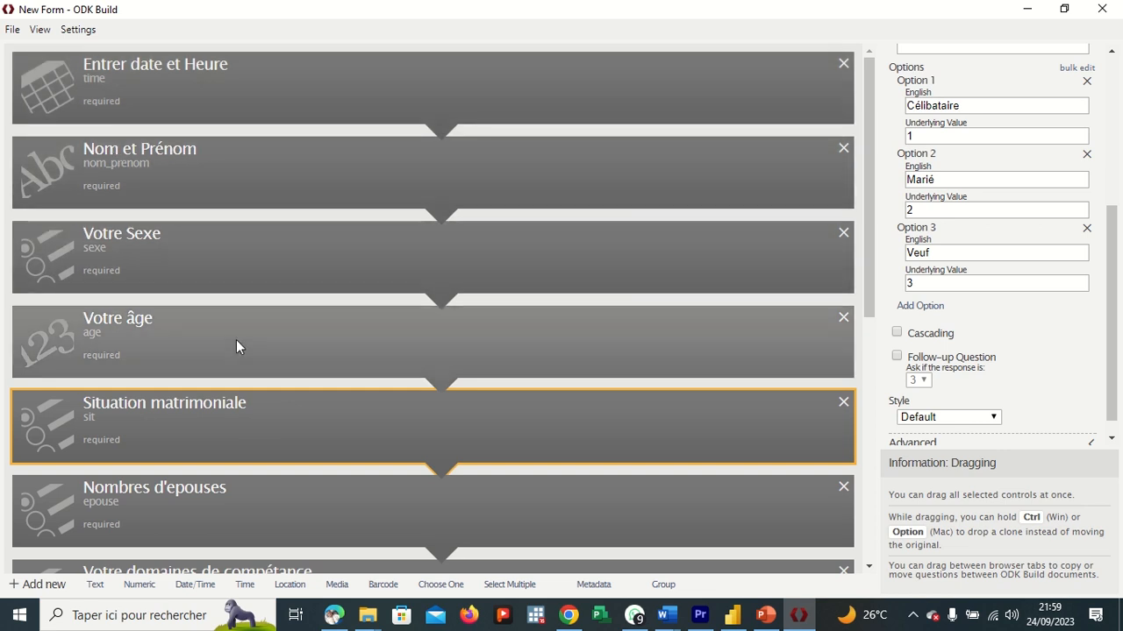
# Review the valid range of the Votre âge question and the properties and options of Situation matrimoniale
pyautogui.scroll(-1, 235, 340)
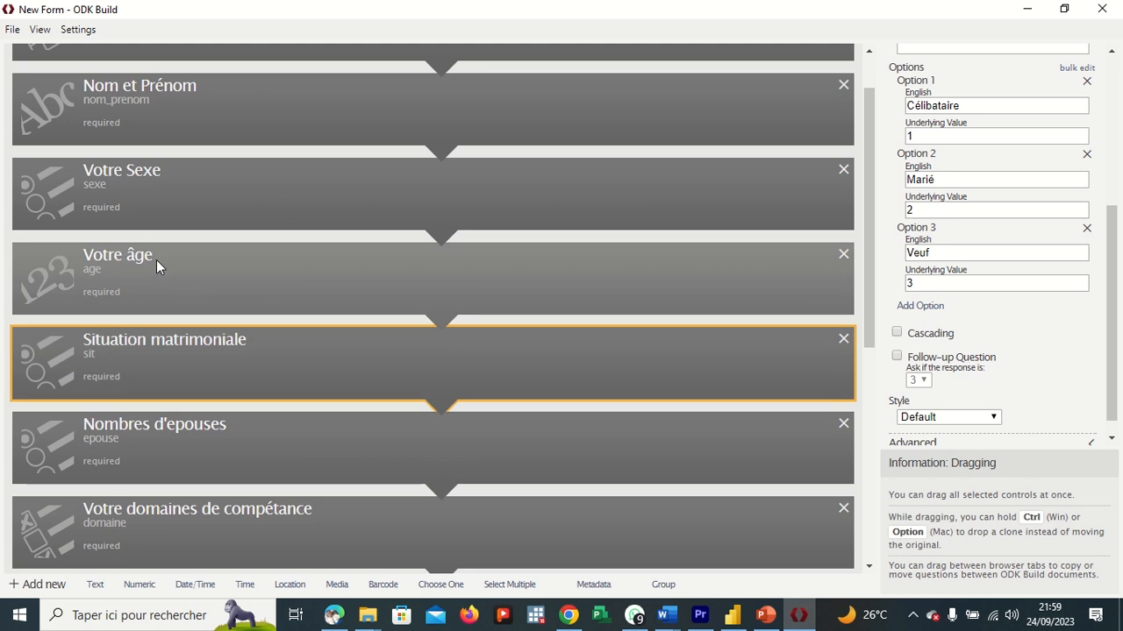
pyautogui.click(713, 261)
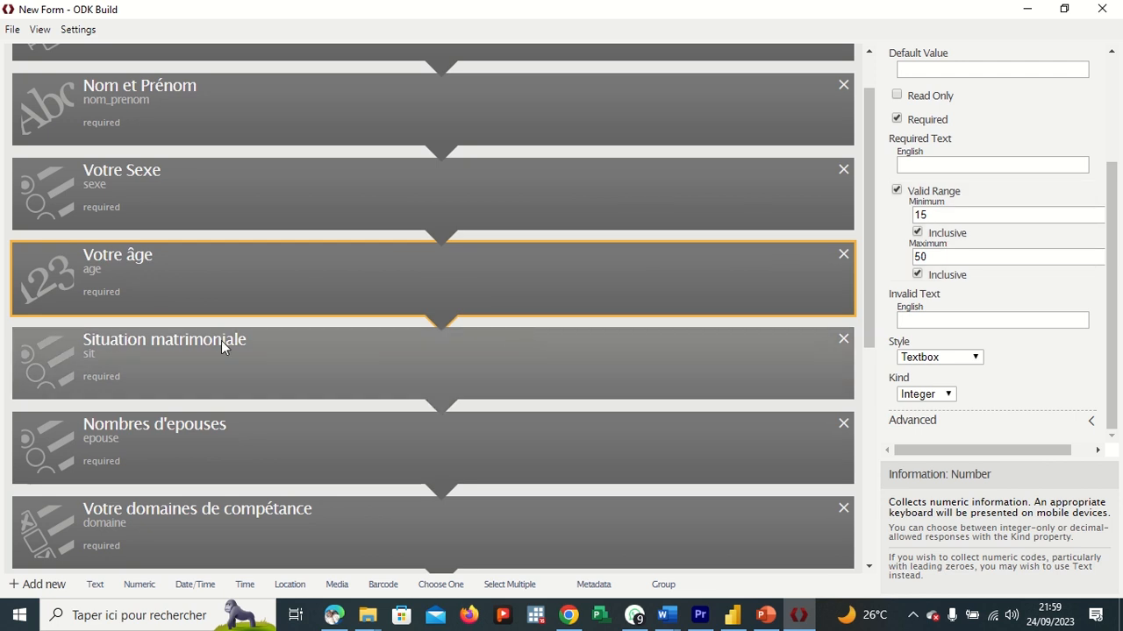
pyautogui.click(275, 357)
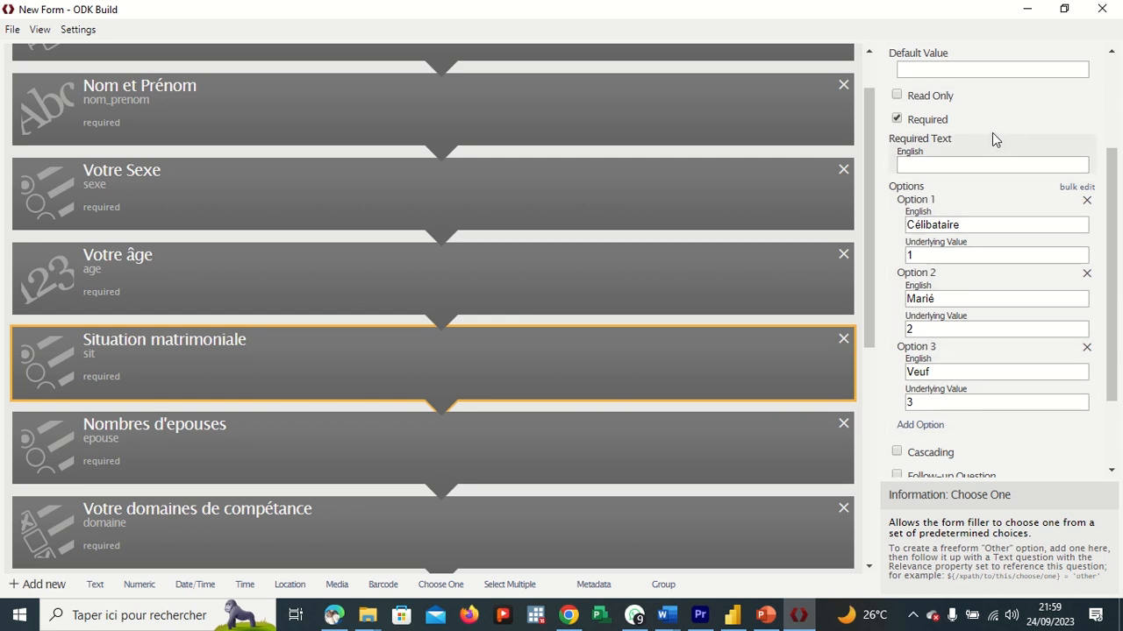
pyautogui.scroll(3, 992, 132)
pyautogui.scroll(-3, 992, 129)
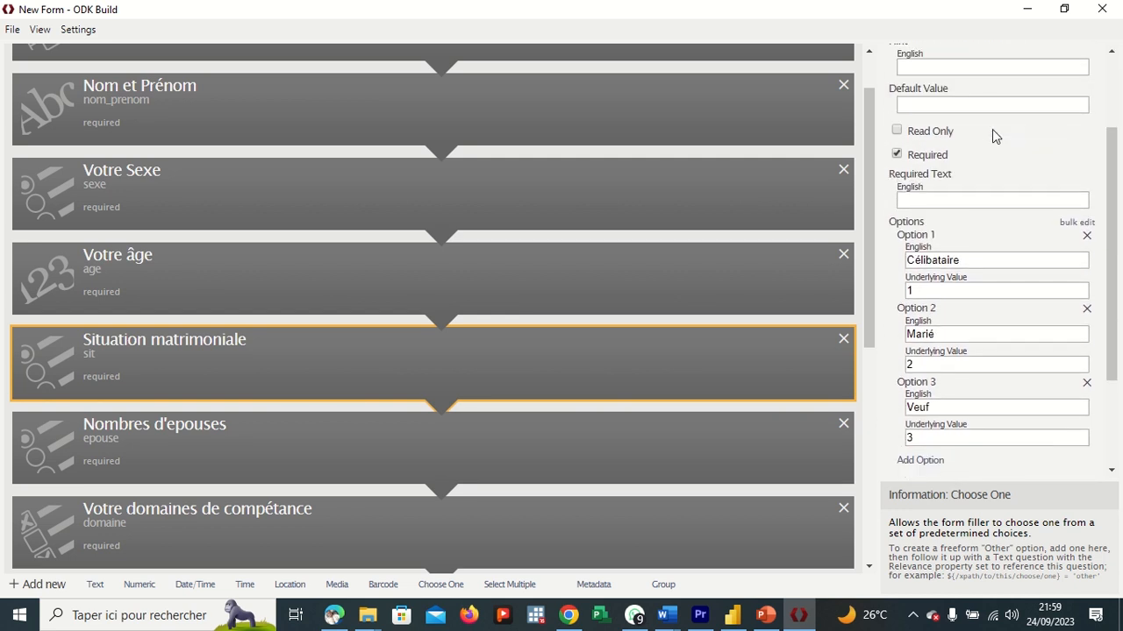
pyautogui.scroll(3, 992, 129)
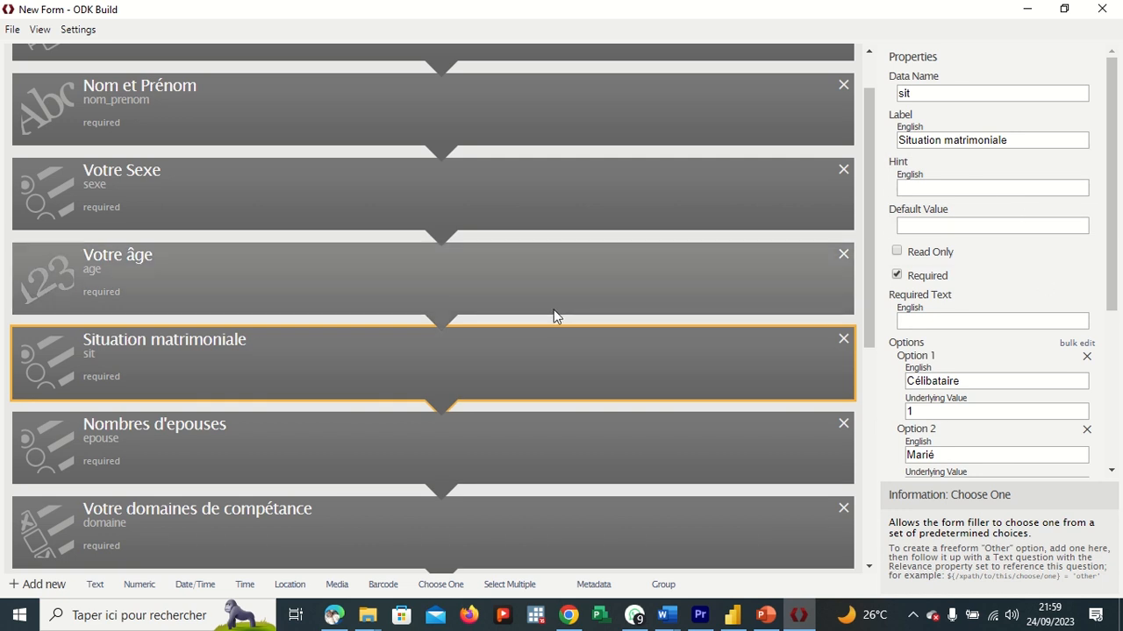
pyautogui.scroll(-1, 333, 376)
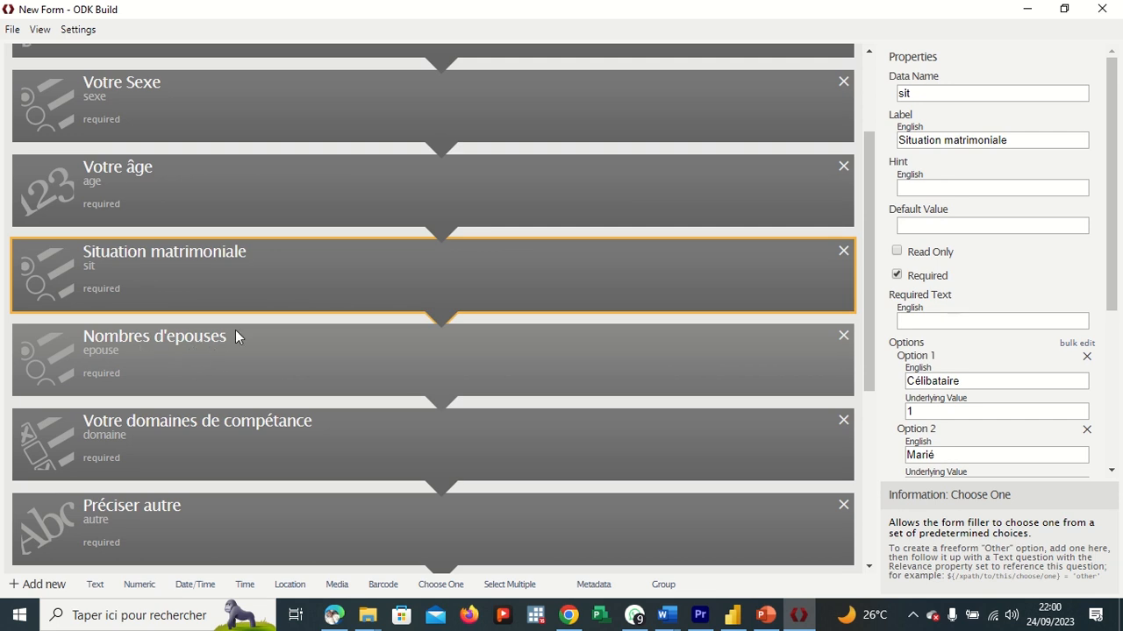
pyautogui.scroll(1, 254, 326)
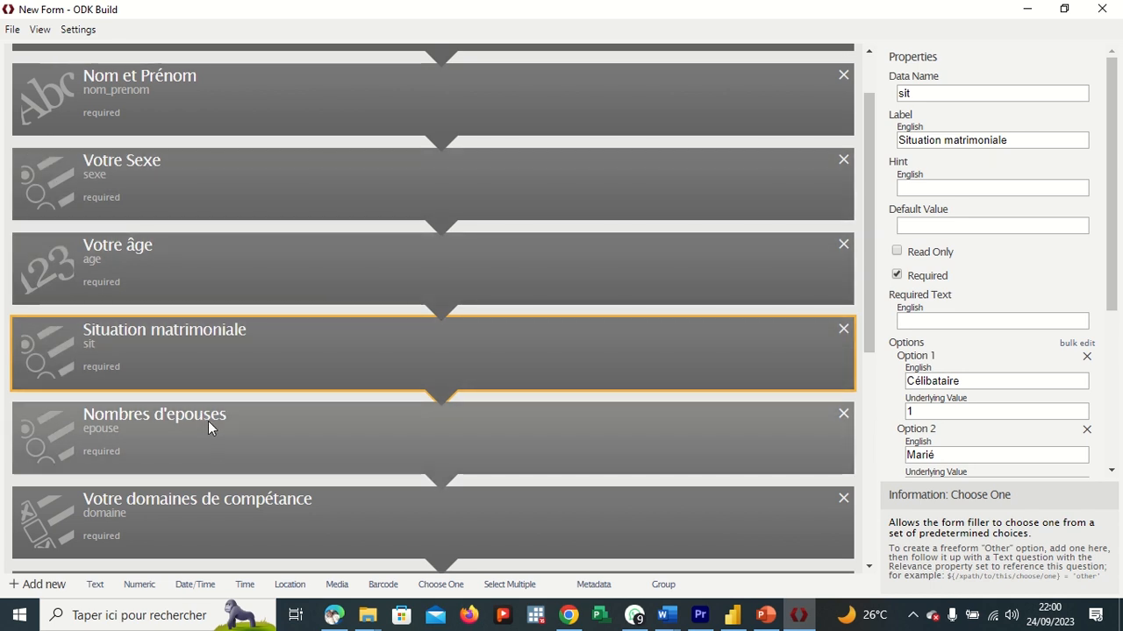
# Review the properties and answer options of the Nombres d'epouses question
pyautogui.click(211, 422)
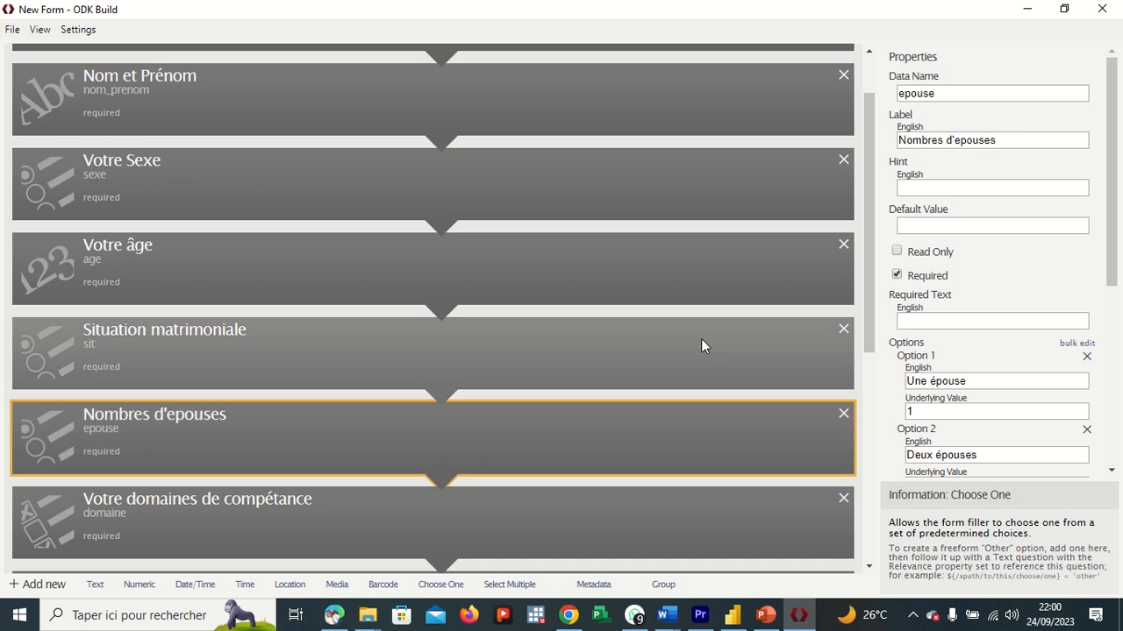
pyautogui.scroll(-2, 900, 351)
pyautogui.scroll(-4, 900, 351)
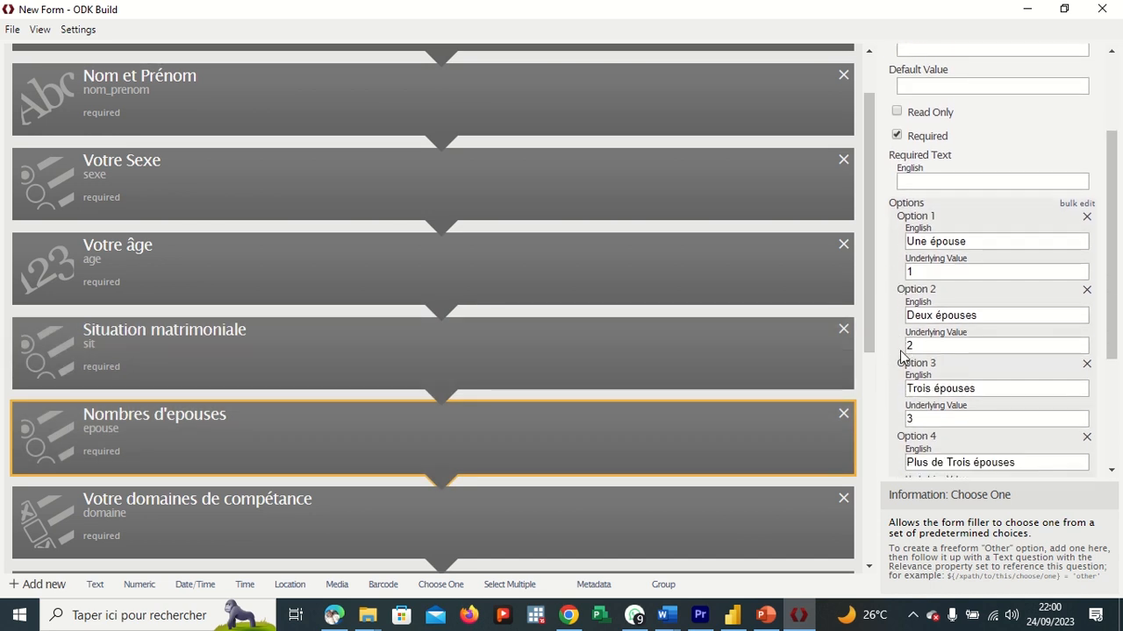
pyautogui.scroll(-1, 901, 355)
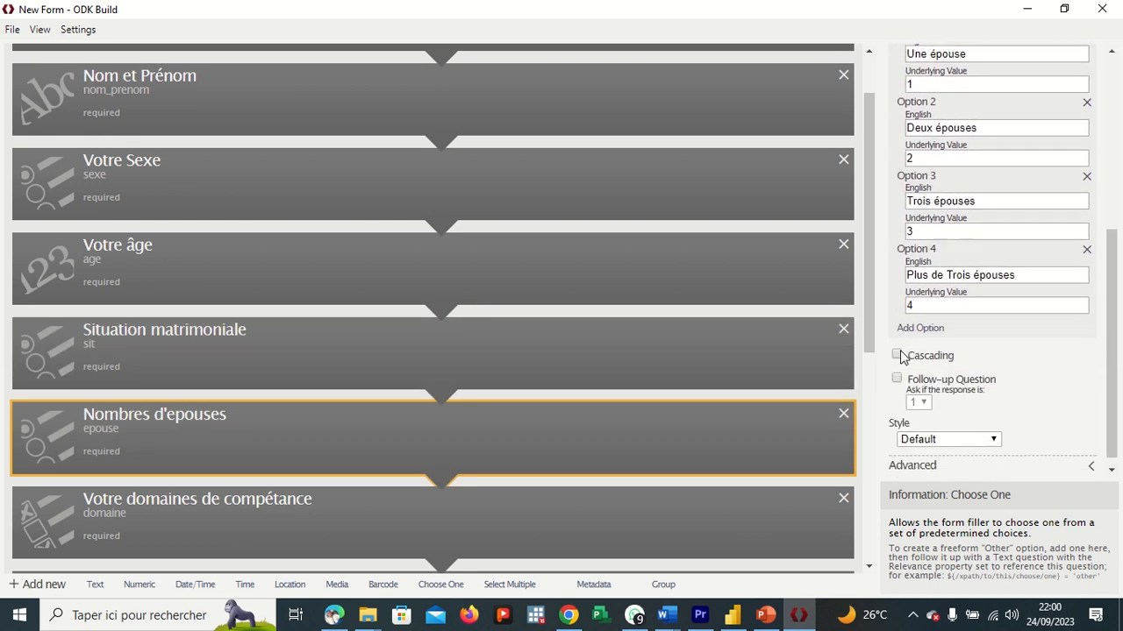
pyautogui.scroll(5, 909, 345)
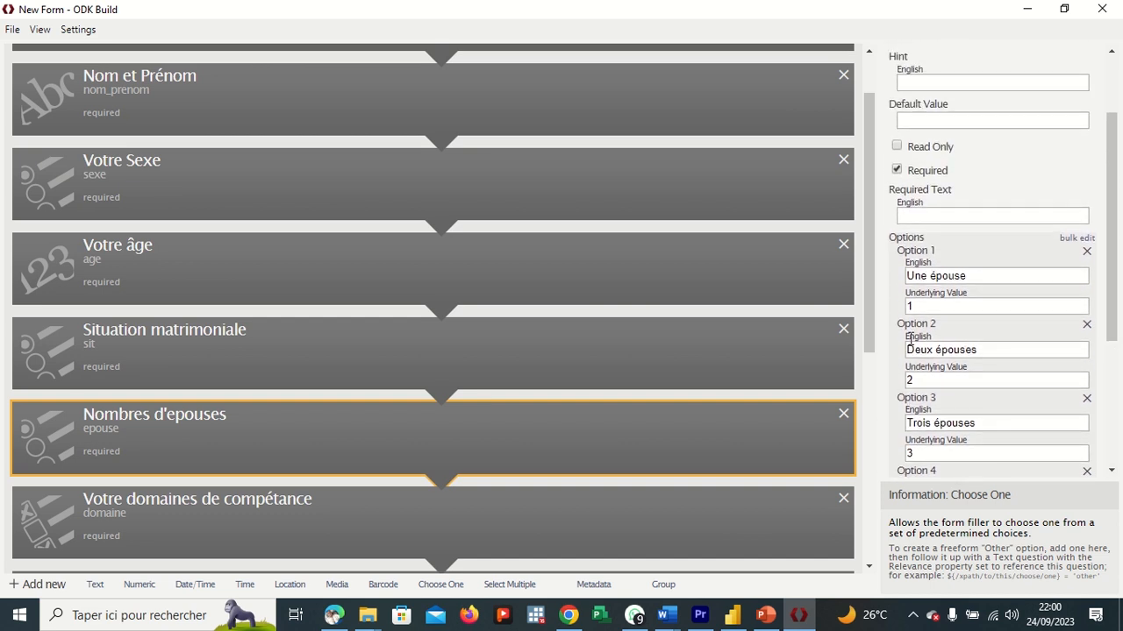
pyautogui.scroll(2, 1036, 291)
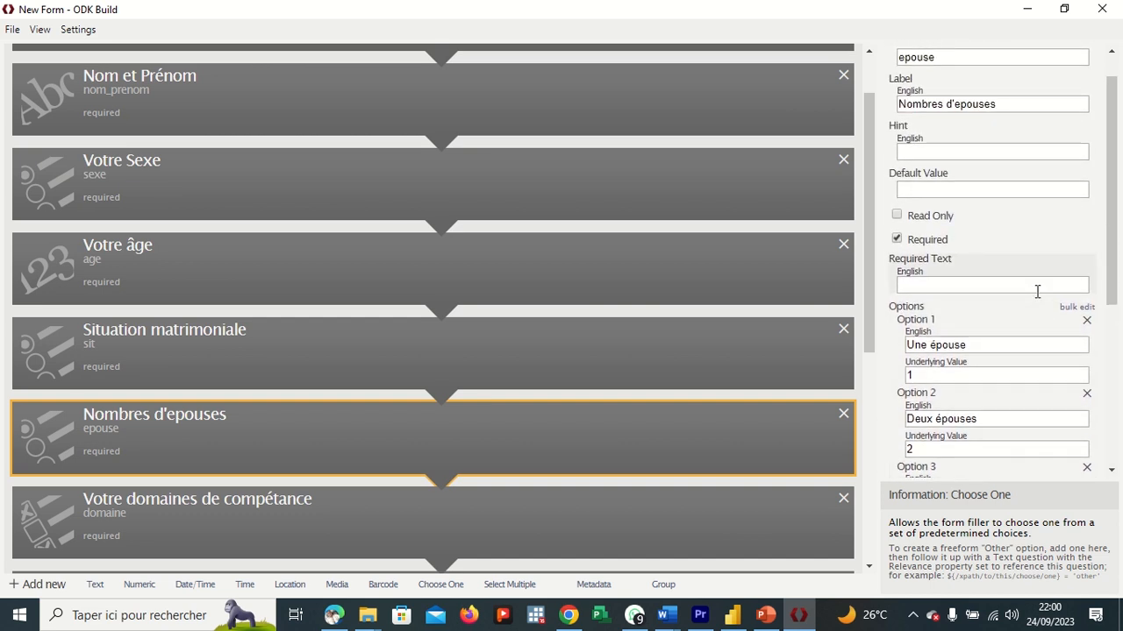
# Expand the advanced properties of the Nombres d'epouses question
pyautogui.scroll(-7, 1036, 291)
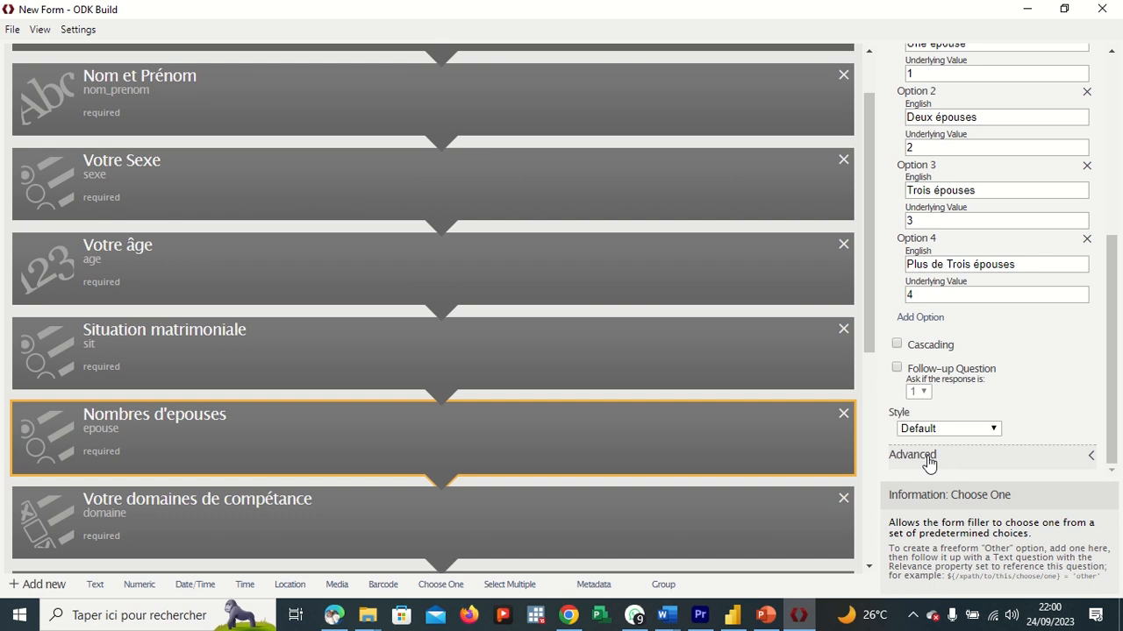
pyautogui.click(1090, 457)
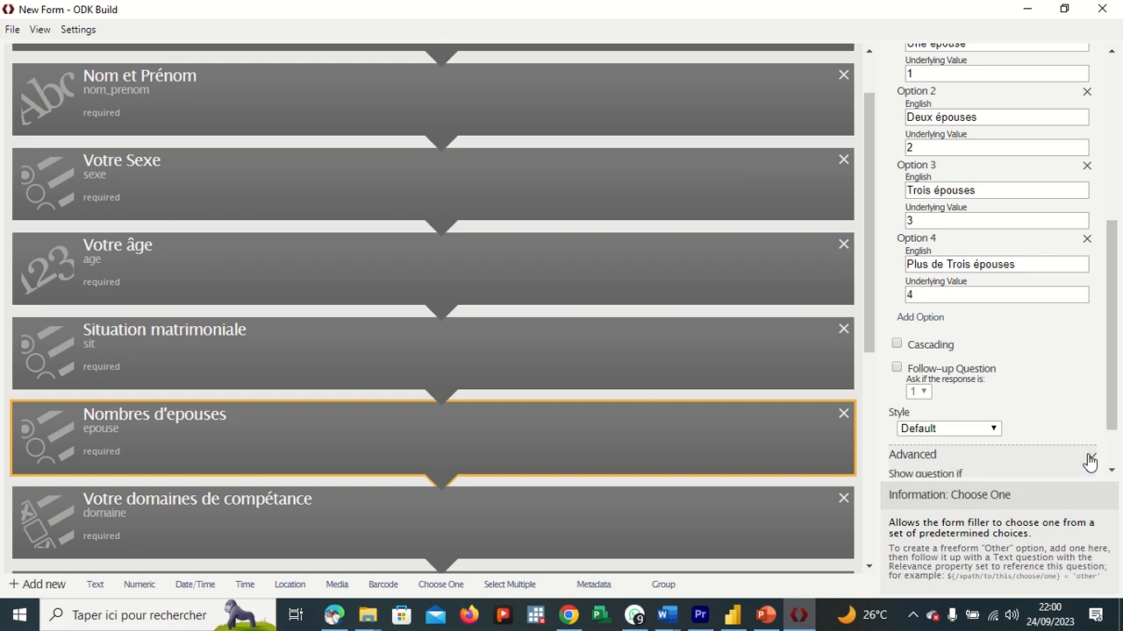
pyautogui.scroll(-3, 1018, 404)
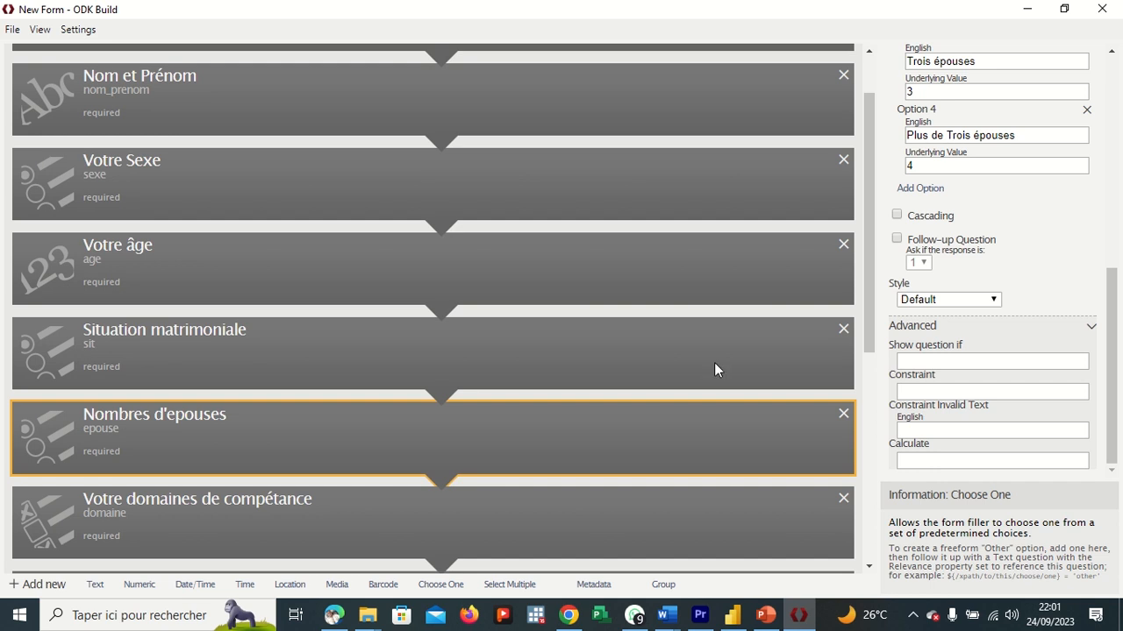
# Set the Situation matrimoniale question to show only if ${age}>20
pyautogui.click(177, 259)
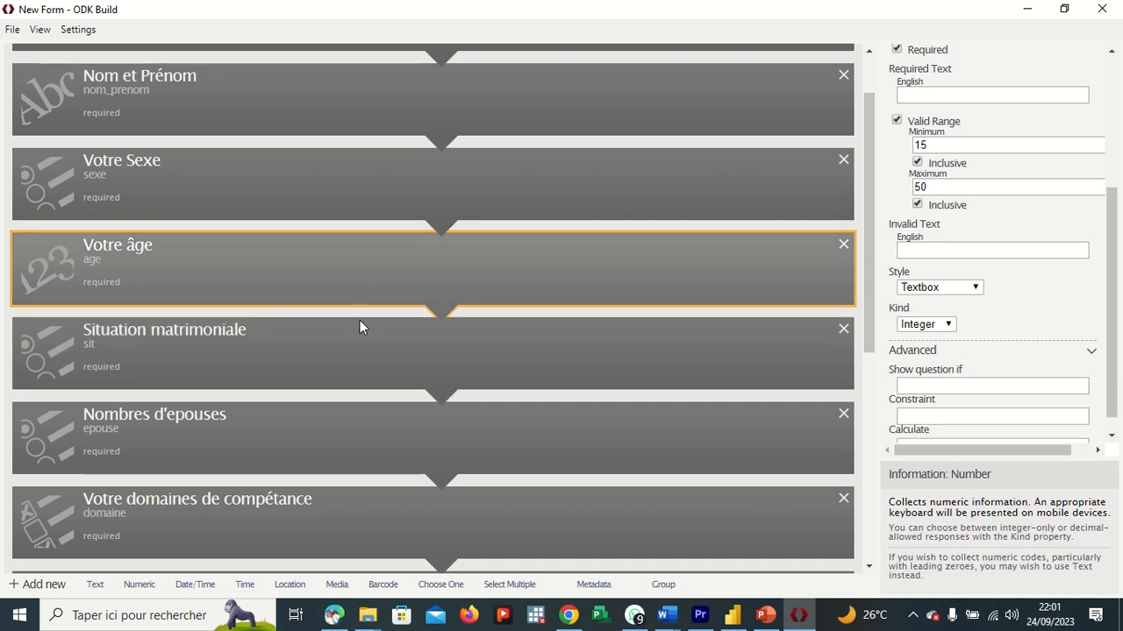
pyautogui.click(377, 342)
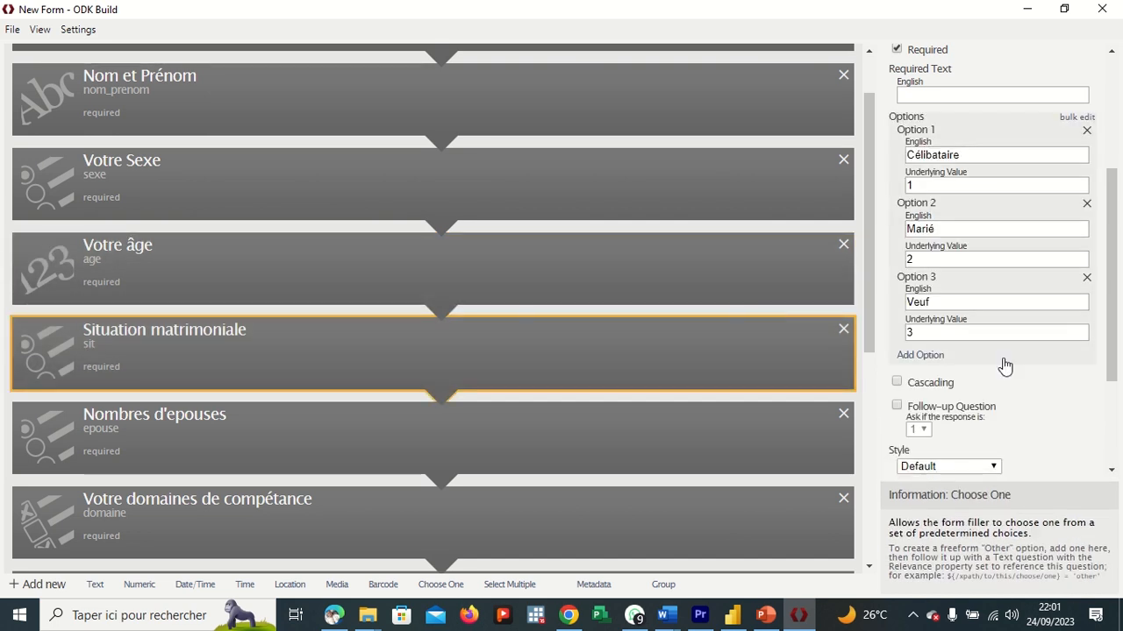
pyautogui.scroll(-3, 1003, 363)
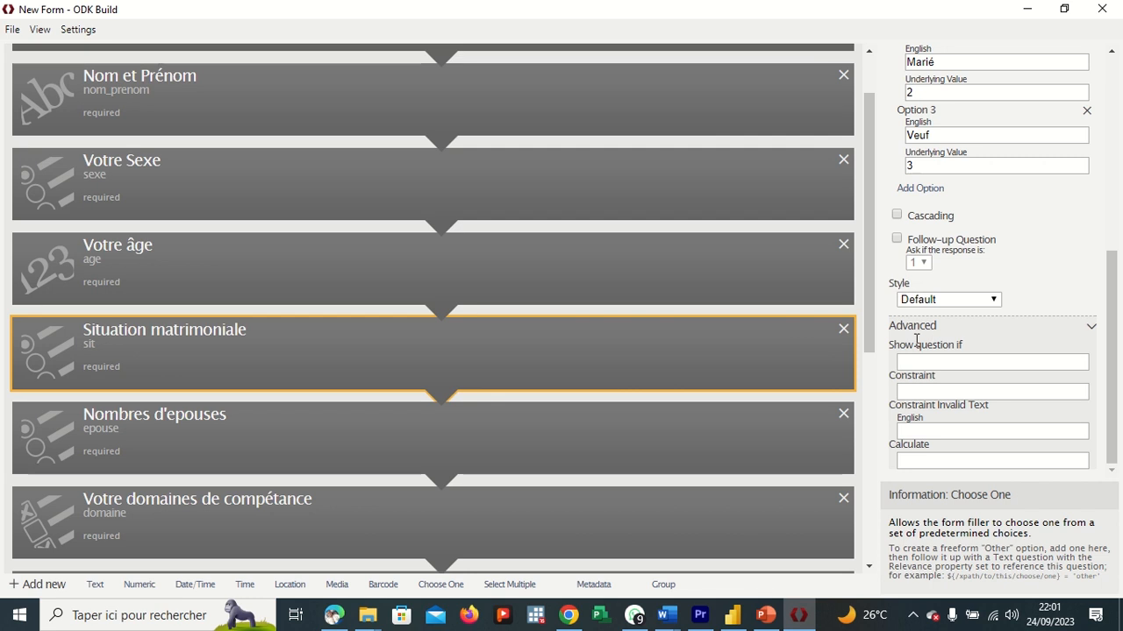
pyautogui.click(949, 360)
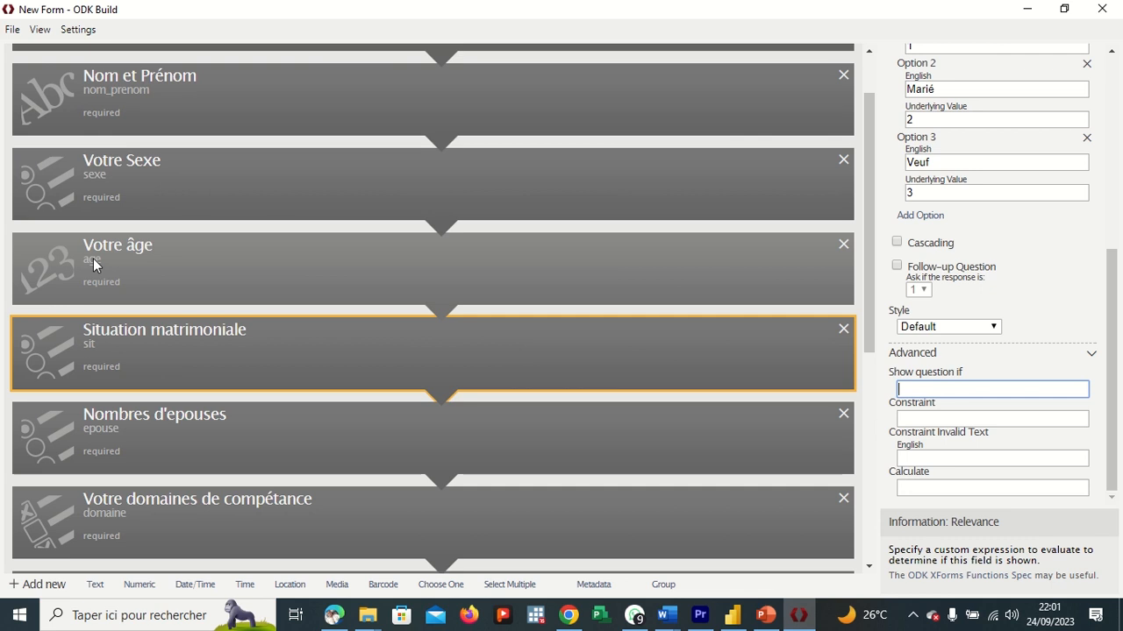
pyautogui.scroll(5, 1065, 193)
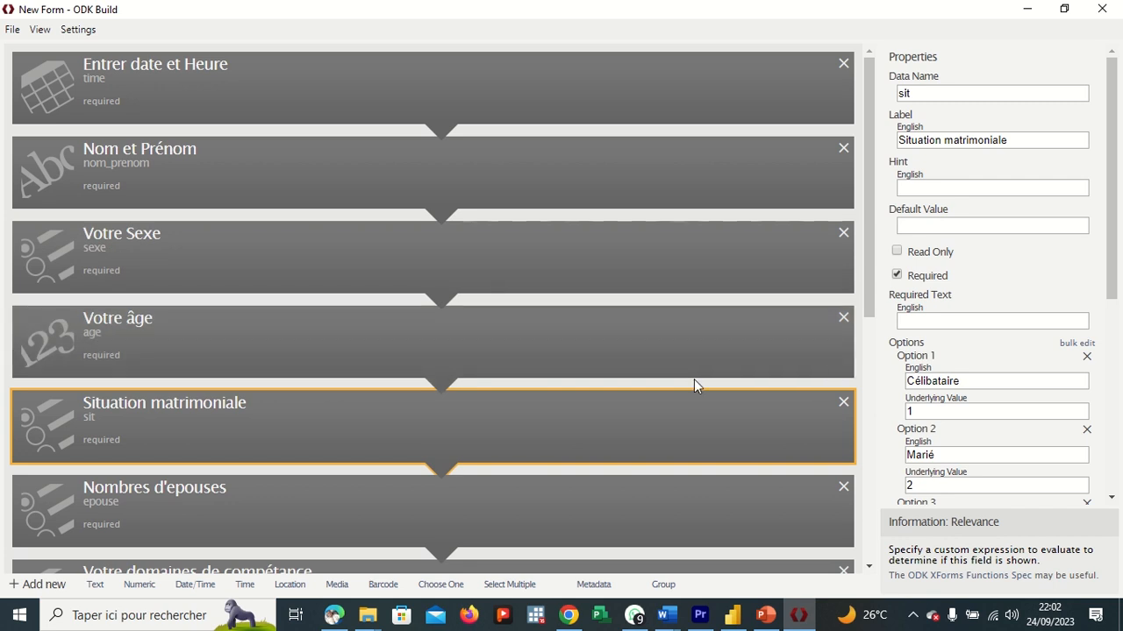
pyautogui.scroll(-3, 962, 421)
pyautogui.scroll(-5, 947, 429)
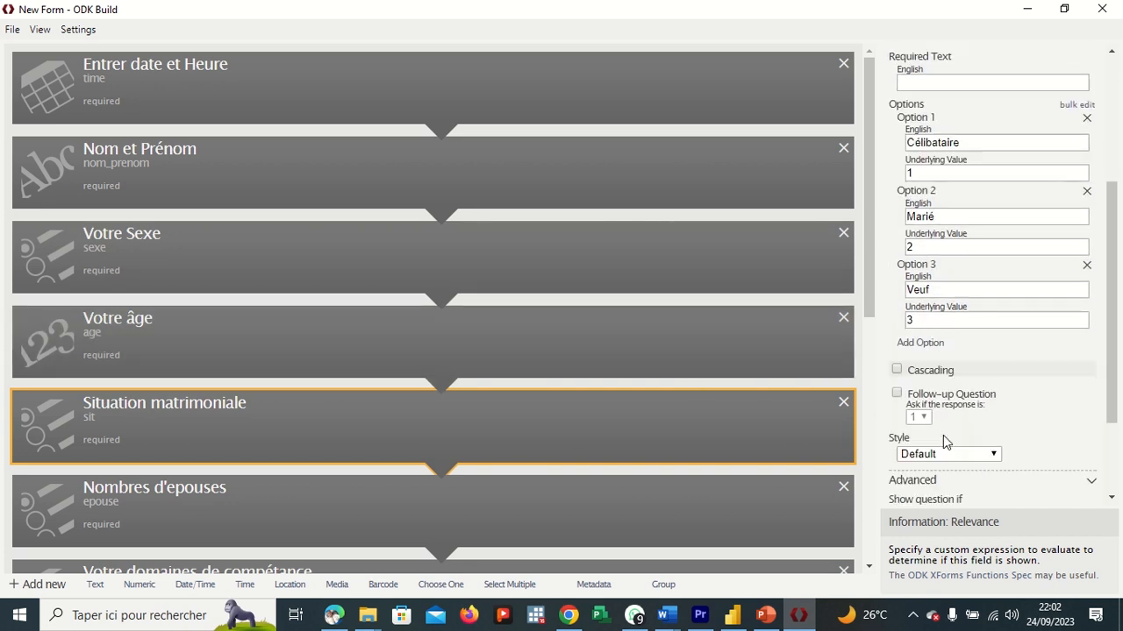
pyautogui.click(930, 438)
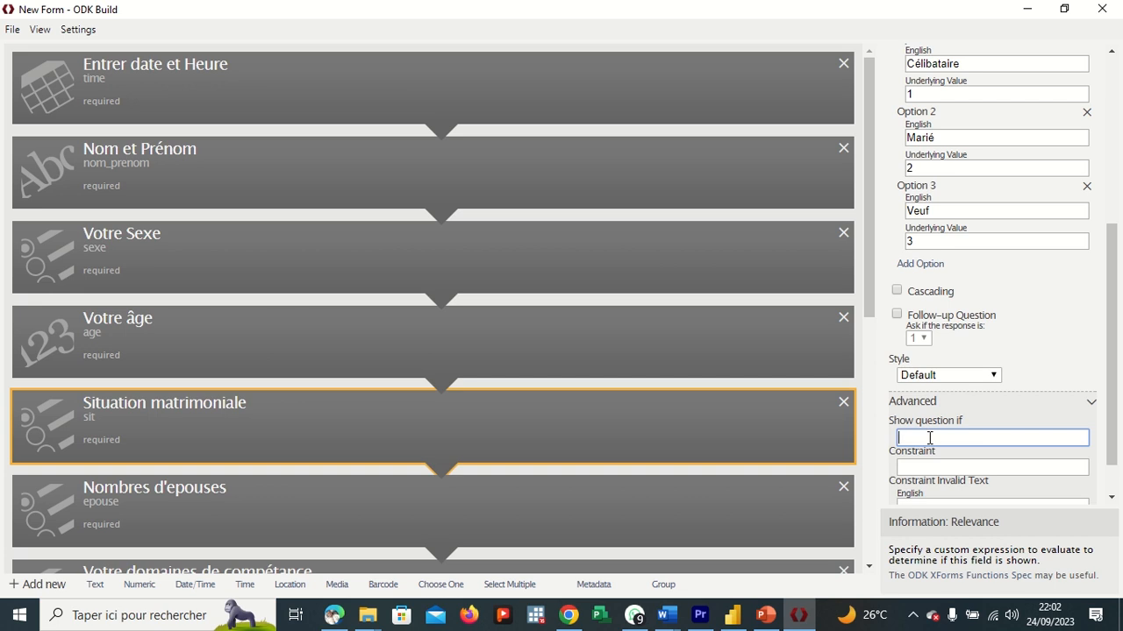
pyautogui.write('$')
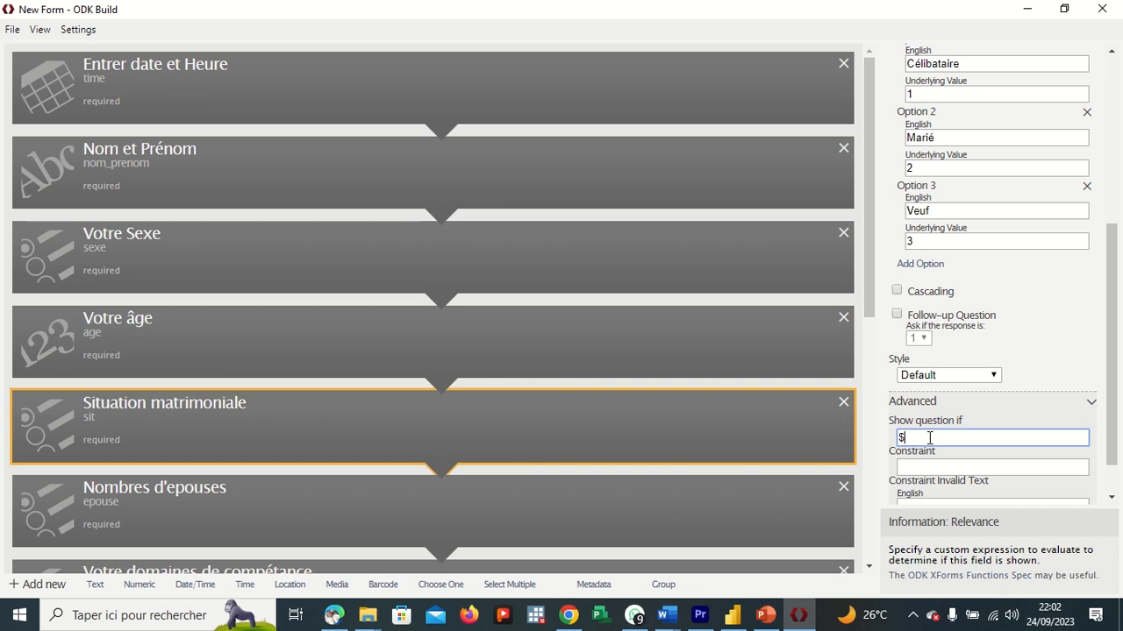
pyautogui.write('{age')
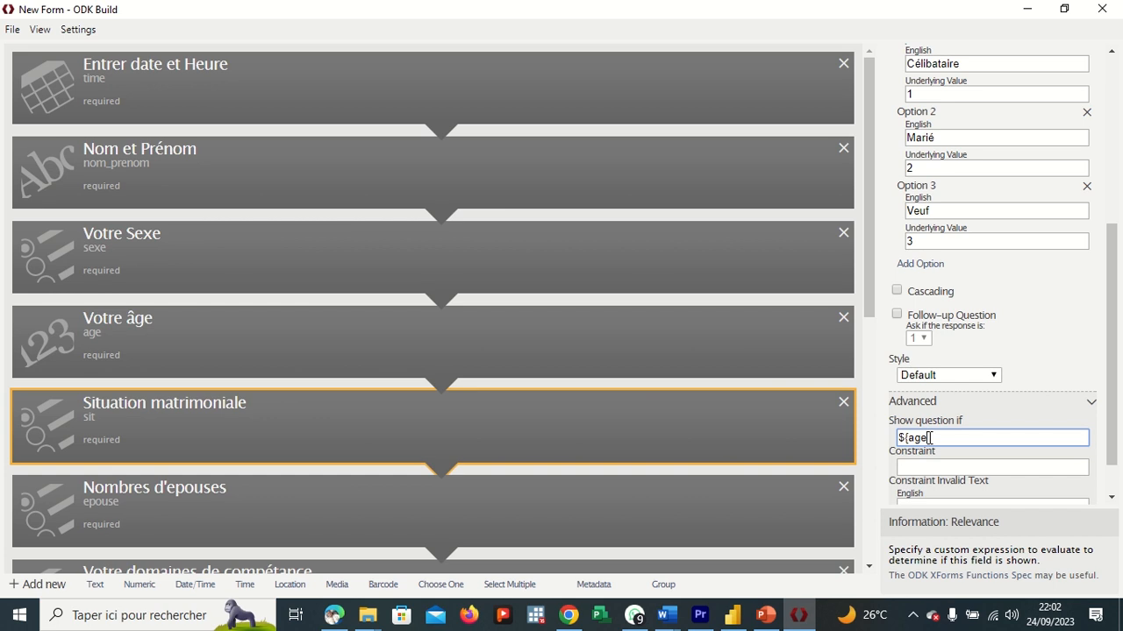
pyautogui.write('}')
pyautogui.write('>20')
pyautogui.scroll(-2, 1007, 441)
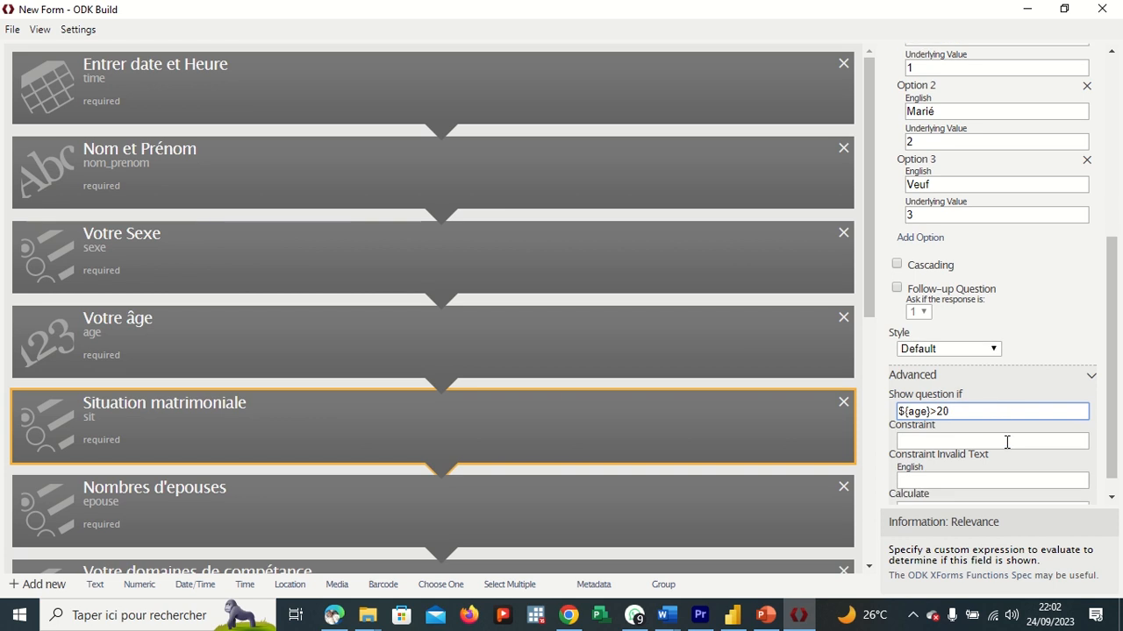
# Set the Nombres d'epouses question to show only if ${sexe}=1 and ${sit}=2
pyautogui.scroll(-1, 431, 352)
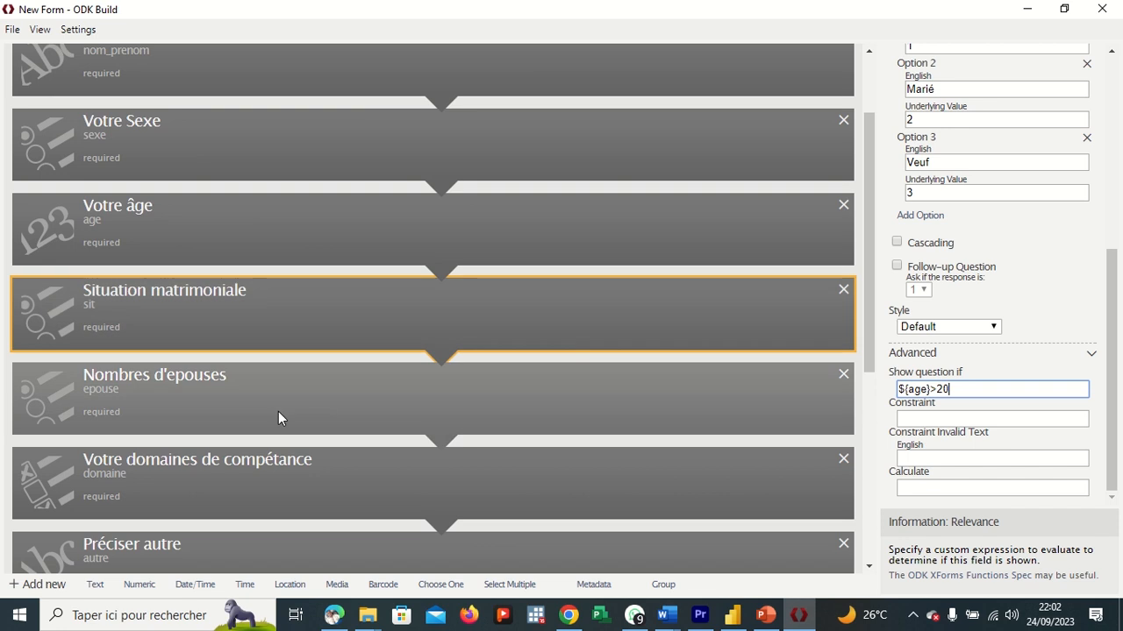
pyautogui.click(240, 403)
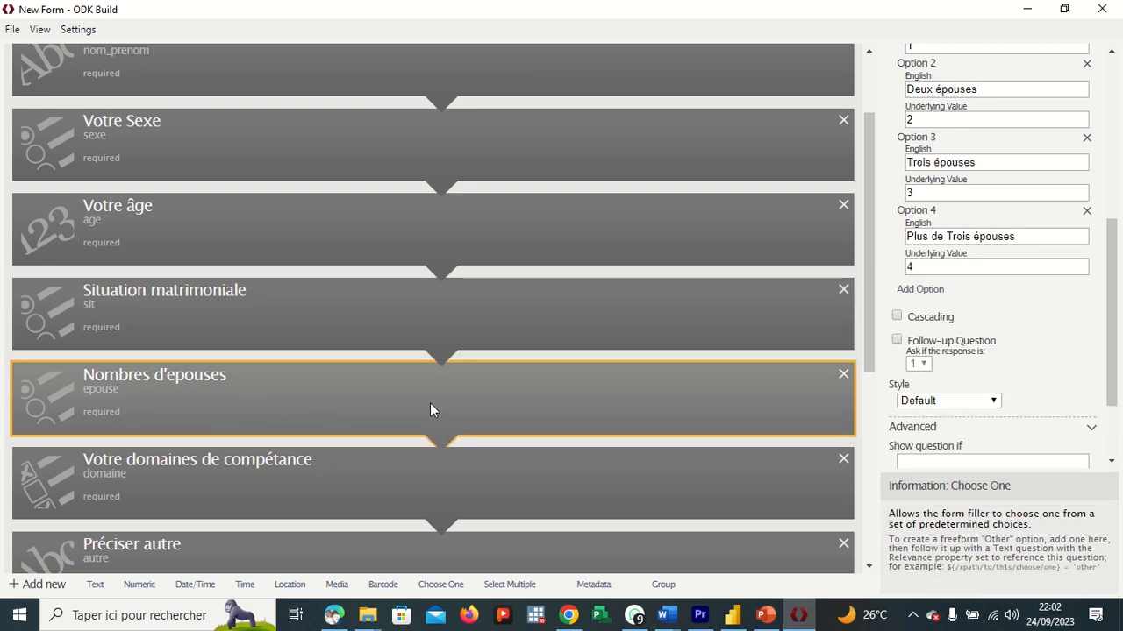
pyautogui.scroll(-3, 1013, 409)
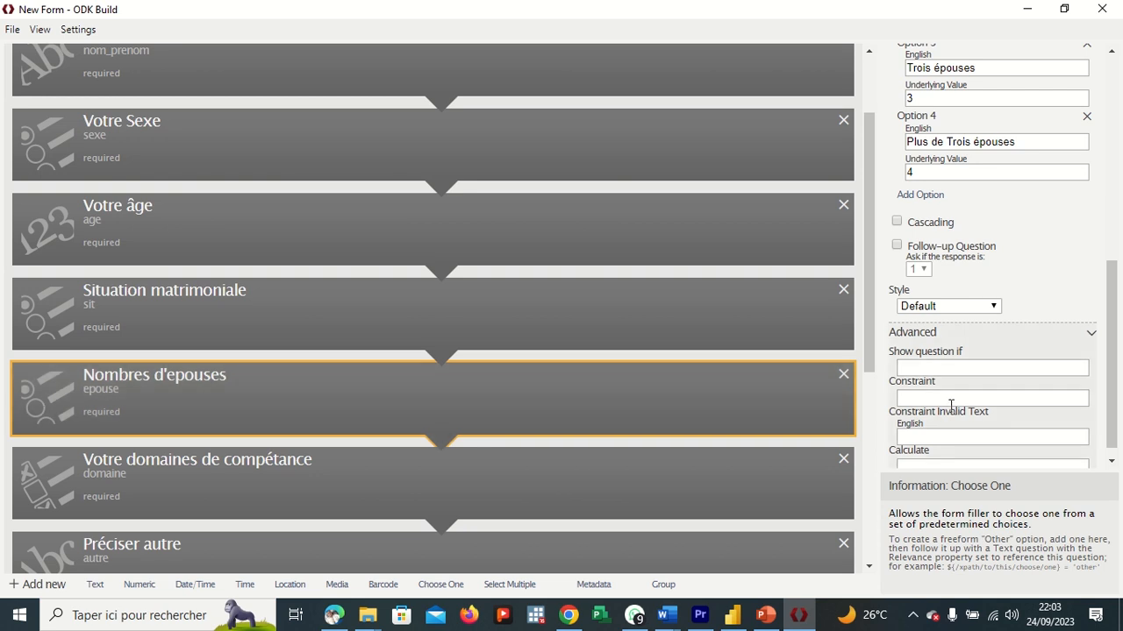
pyautogui.click(934, 369)
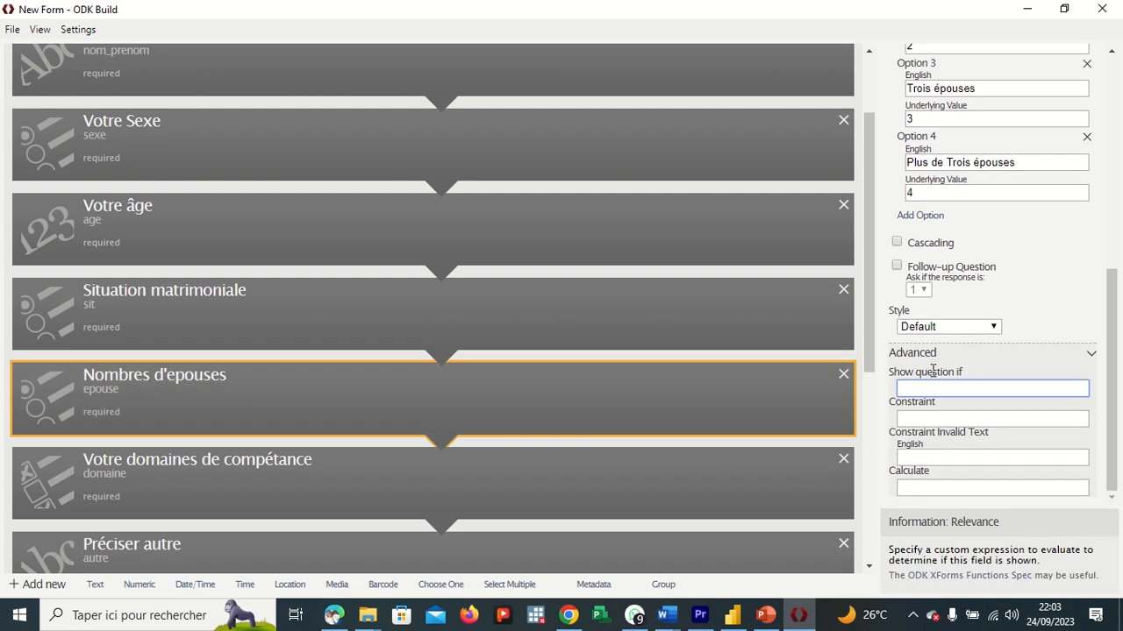
pyautogui.write('$')
pyautogui.press('BackSpace')
pyautogui.write('$')
pyautogui.press('BackSpace')
pyautogui.write('${')
pyautogui.write('se')
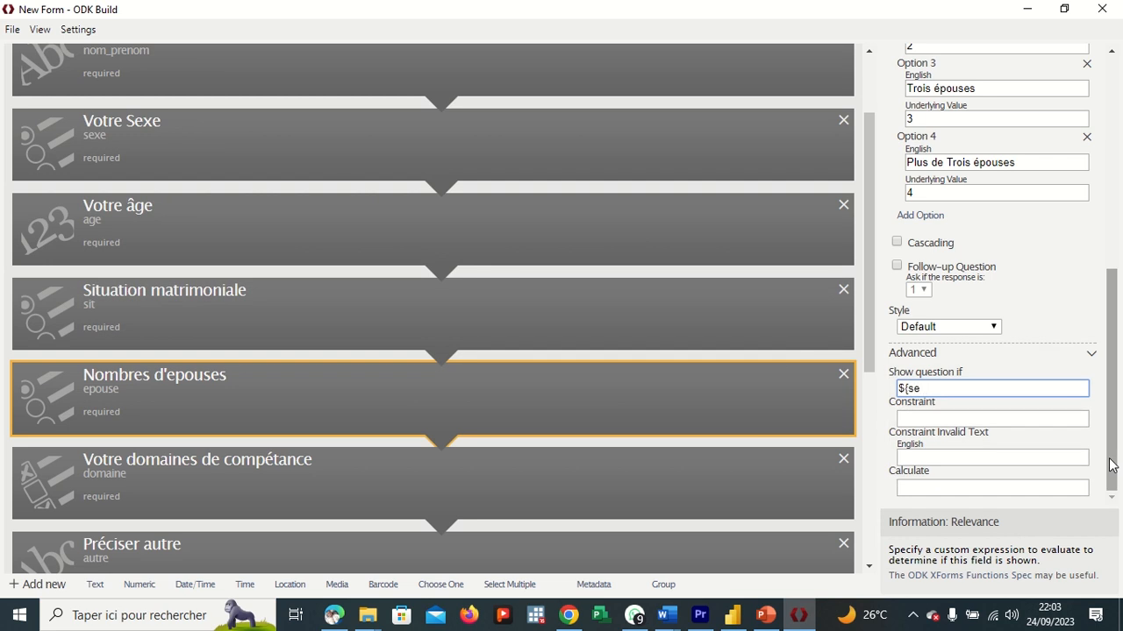
pyautogui.write('xe')
pyautogui.write('}=1')
pyautogui.write('E')
pyautogui.press('BackSpace')
pyautogui.write('and')
pyautogui.write('${')
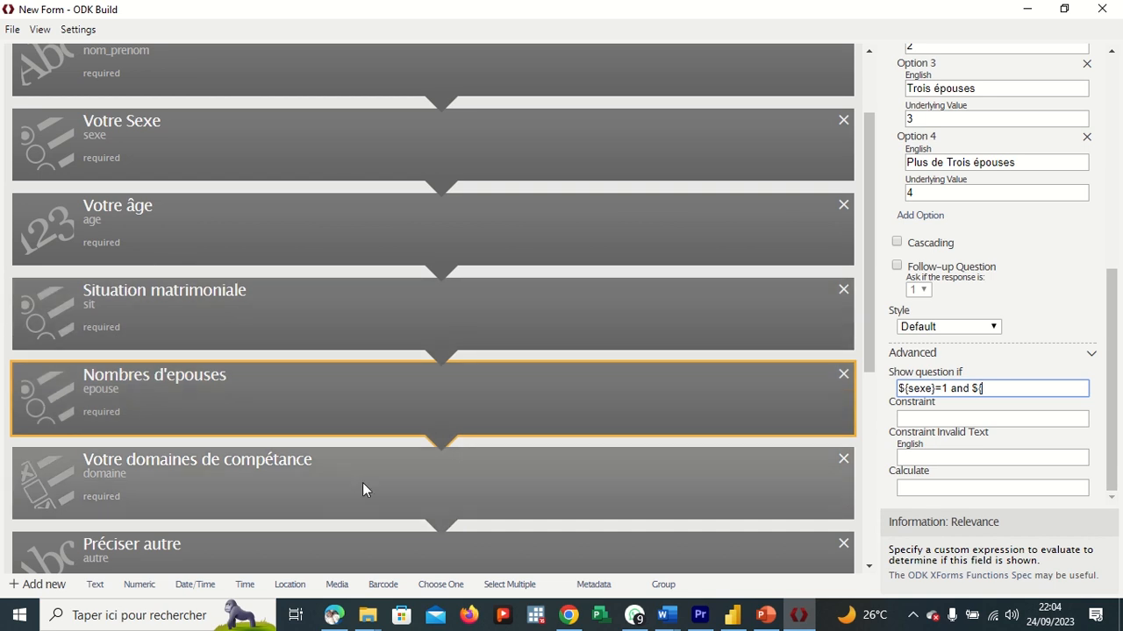
pyautogui.write('sit}=')
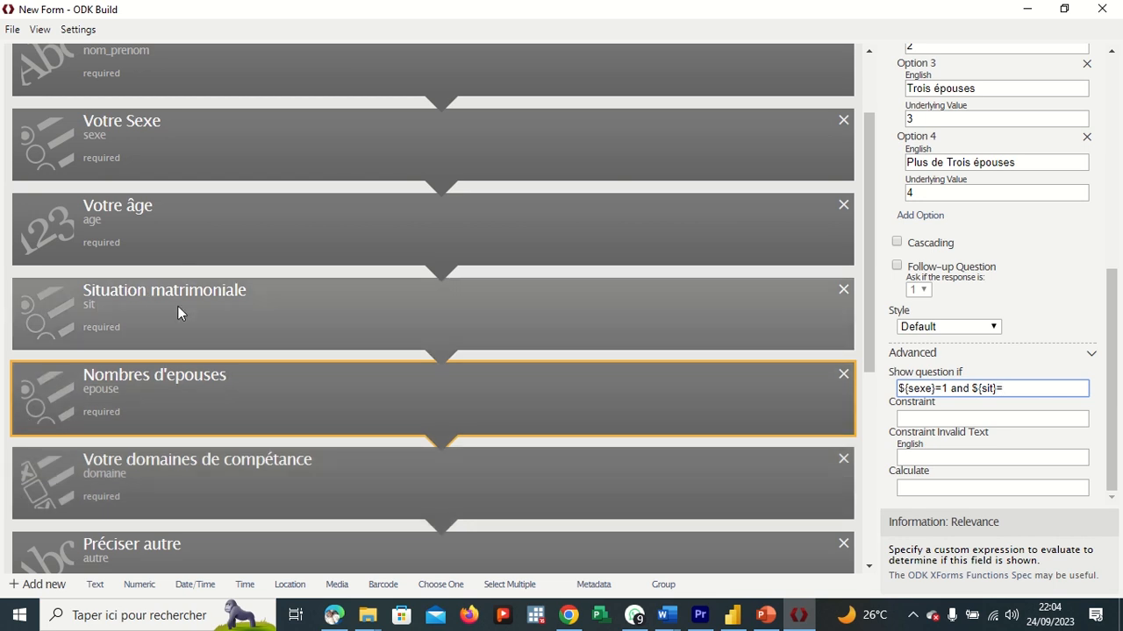
pyautogui.write('2')
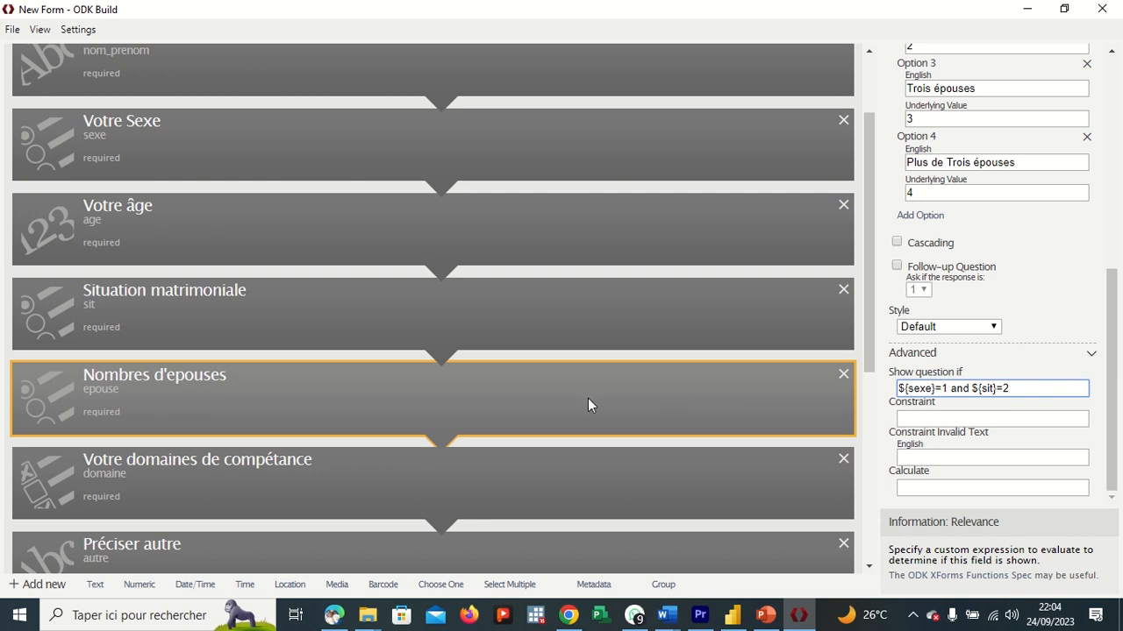
pyautogui.scroll(-1, 371, 417)
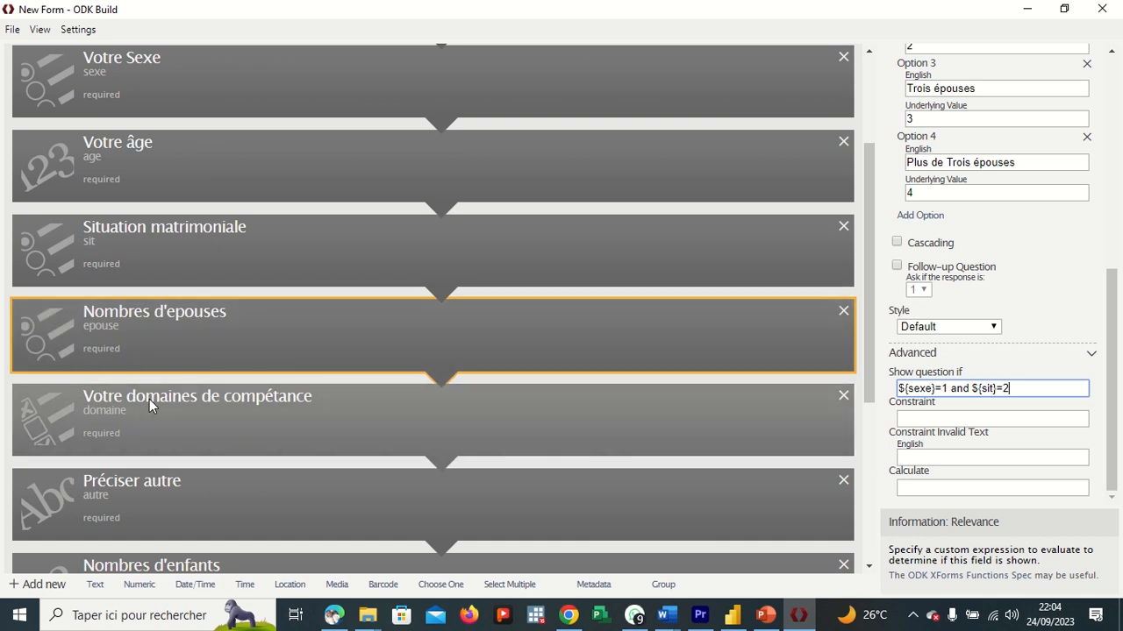
pyautogui.scroll(-3, 364, 404)
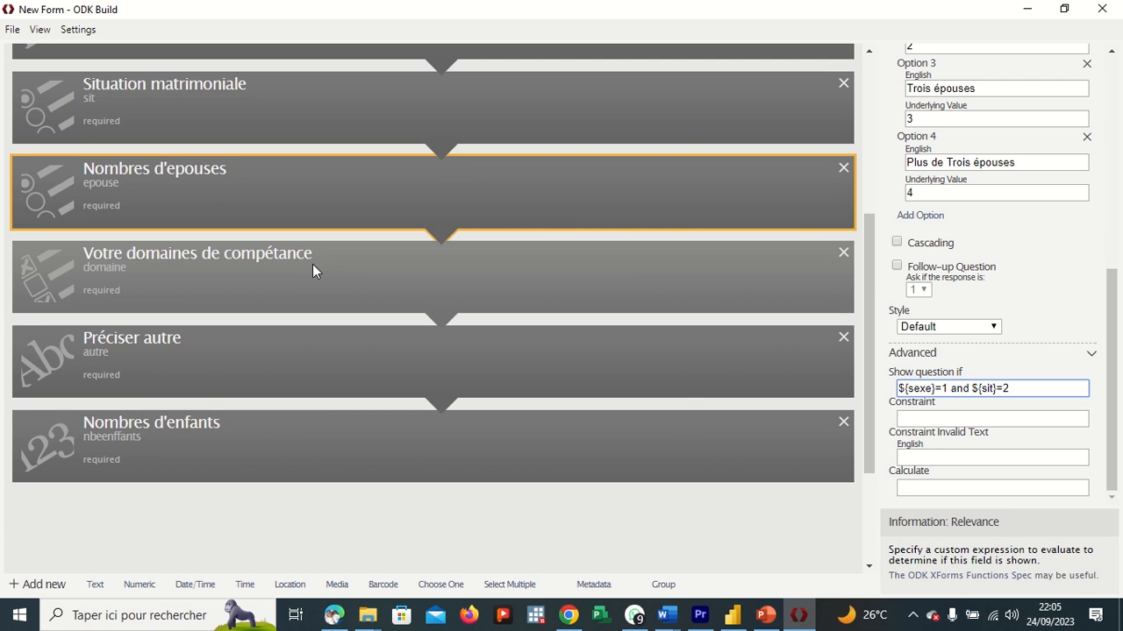
# Check the answer options of Votre domaines de compétance and set the Préciser autre question to show only if ${domaine}=5
pyautogui.click(333, 361)
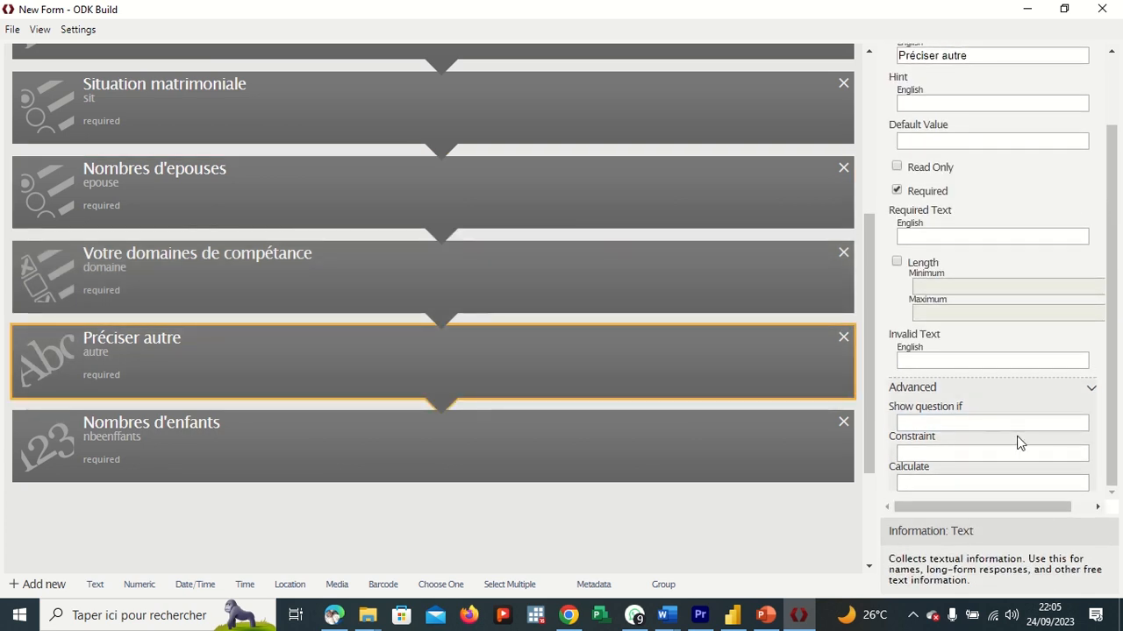
pyautogui.click(955, 423)
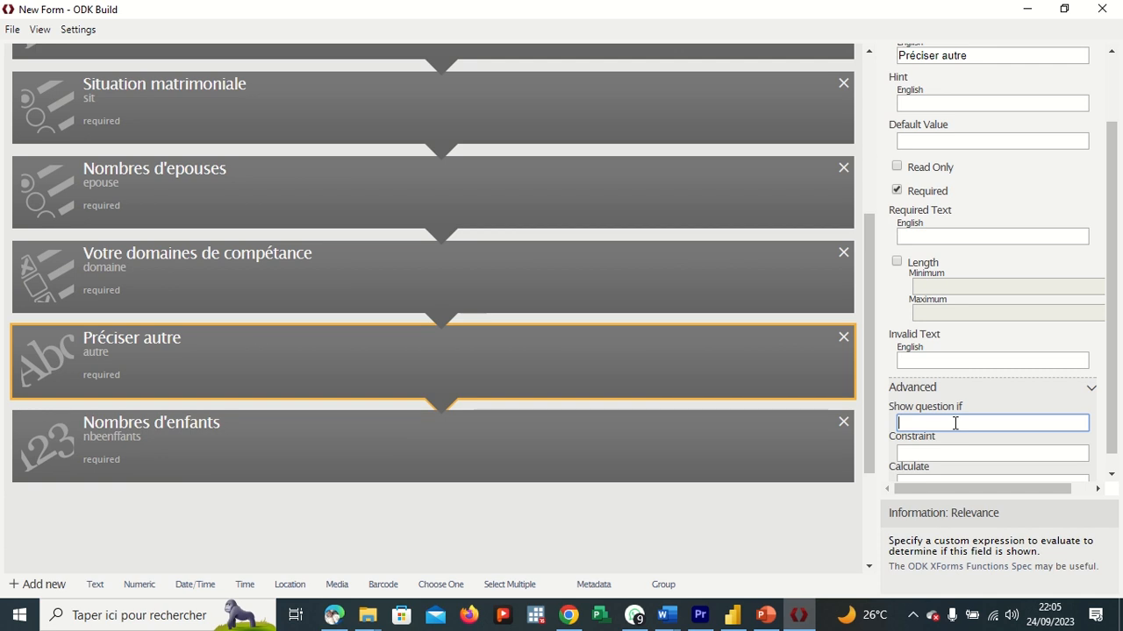
pyautogui.click(629, 281)
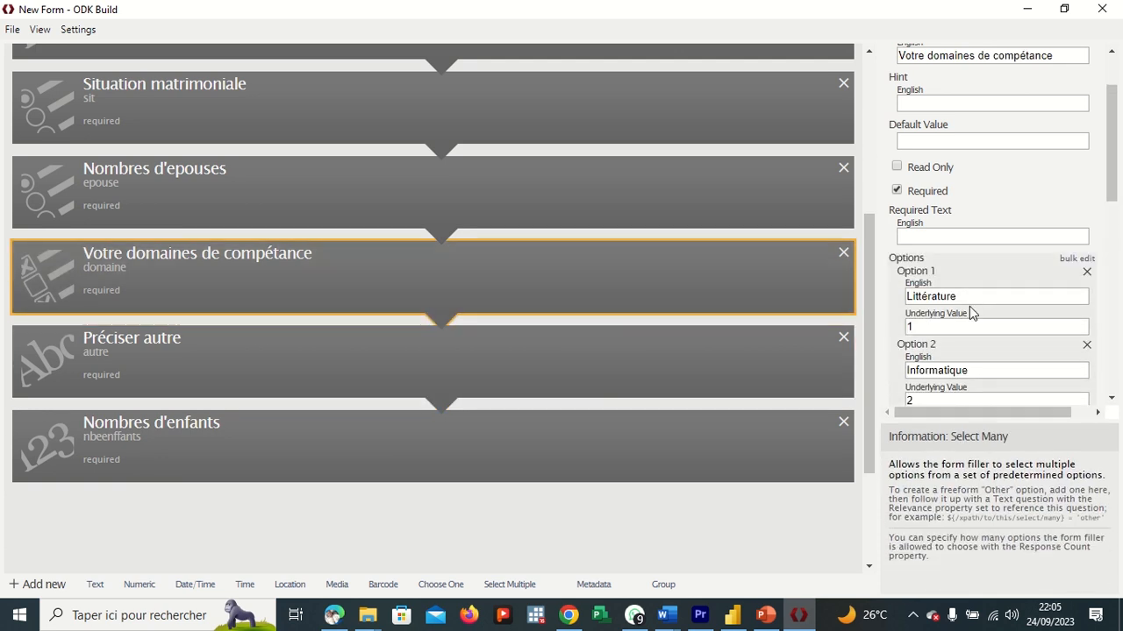
pyautogui.scroll(-5, 969, 309)
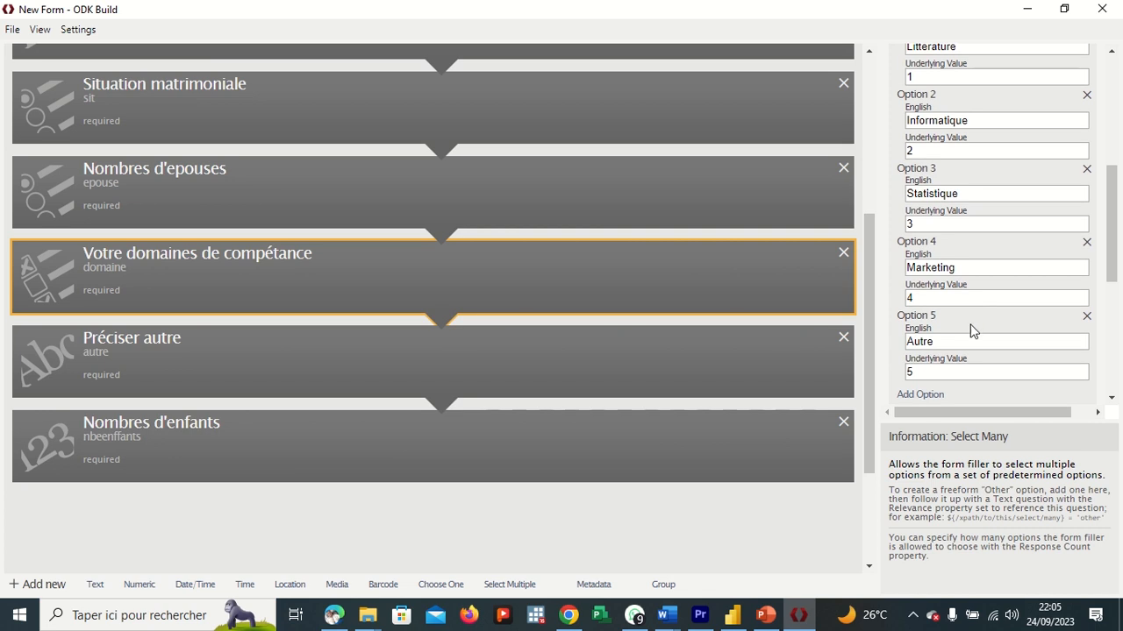
pyautogui.scroll(-2, 970, 328)
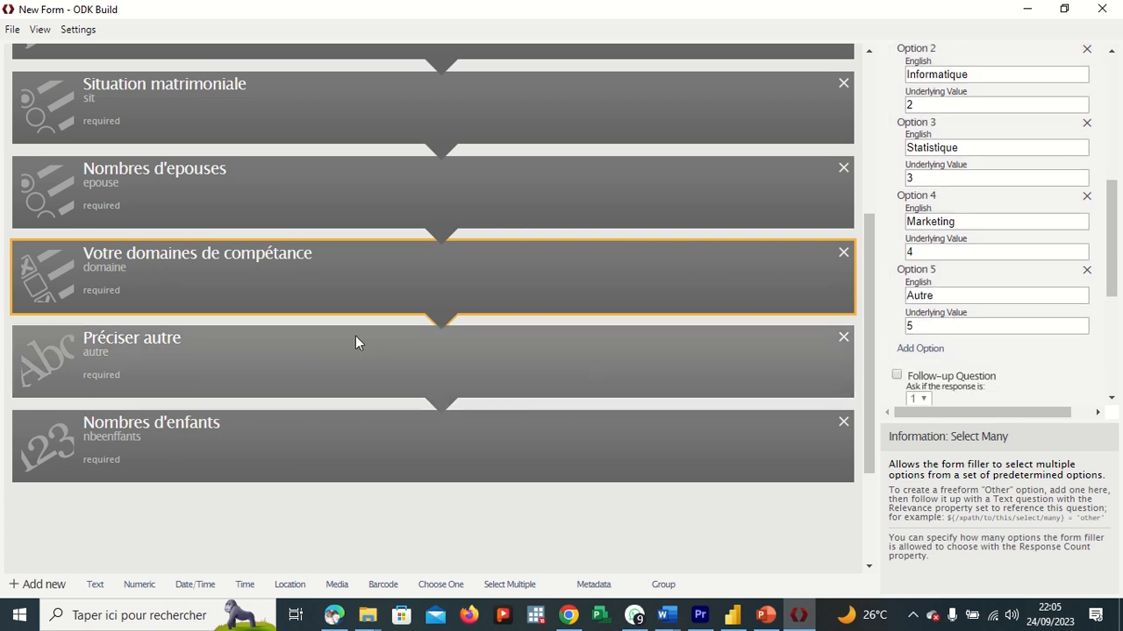
pyautogui.click(262, 348)
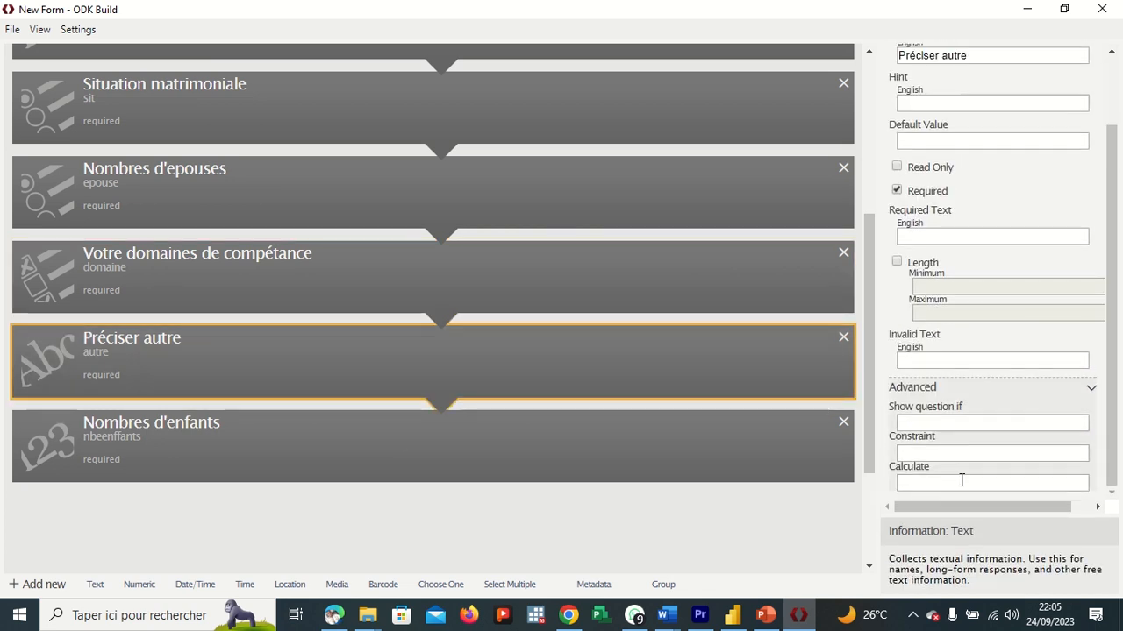
pyautogui.click(926, 423)
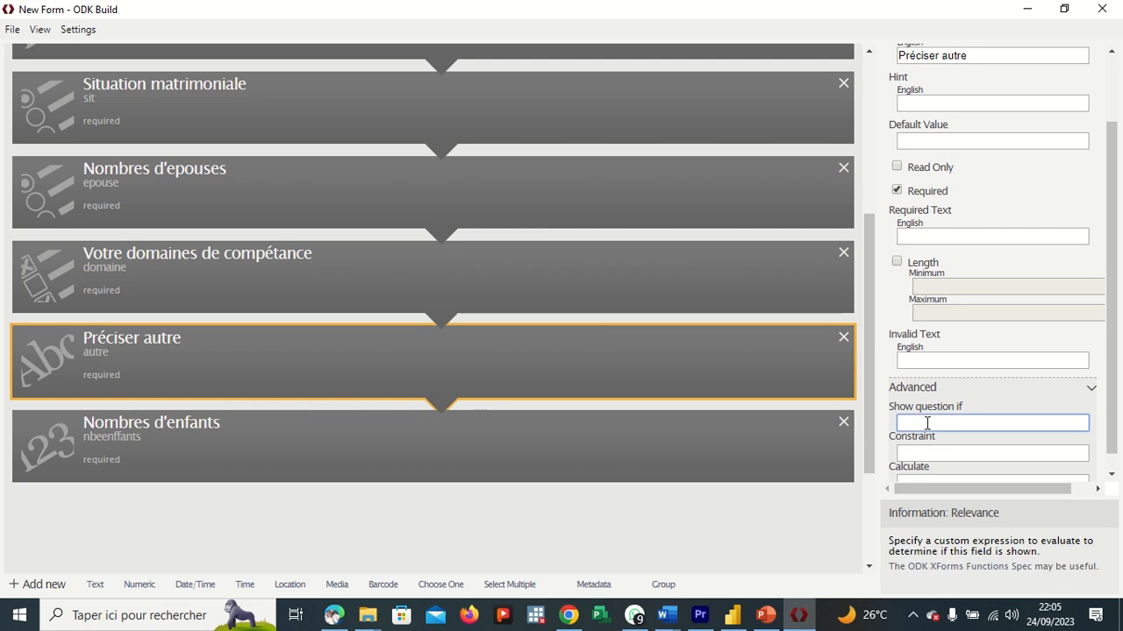
pyautogui.write('$')
pyautogui.press('BackSpace')
pyautogui.write('${')
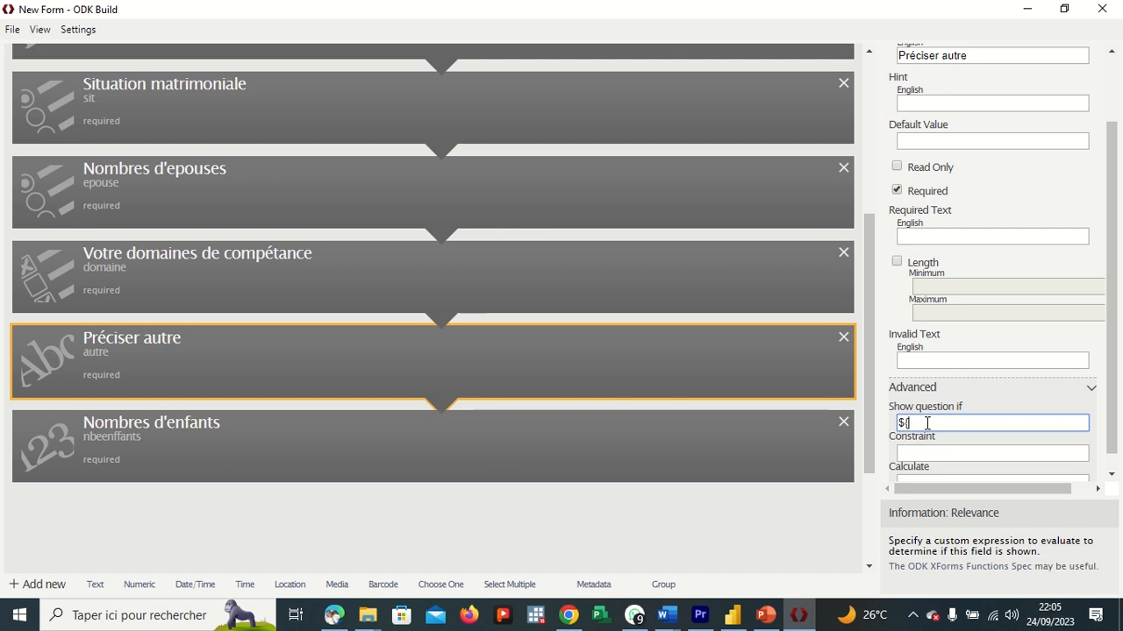
pyautogui.write('domaine}=5')
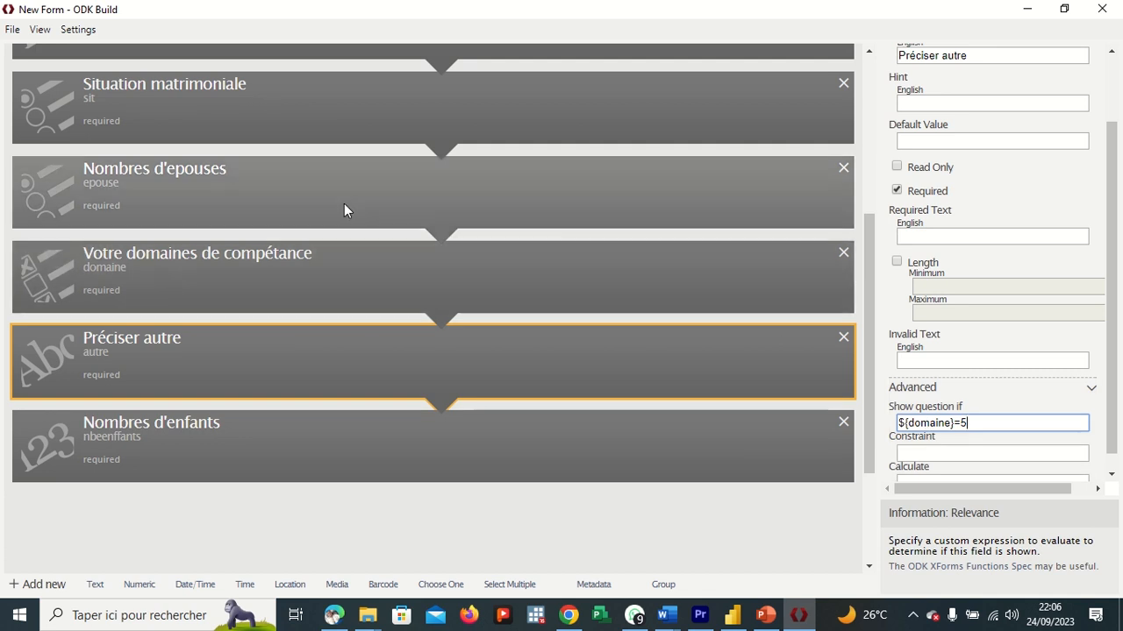
# Replace the Préciser autre question's display condition with the beginning of a selected( expression
pyautogui.scroll(1, 344, 207)
pyautogui.scroll(3, 344, 209)
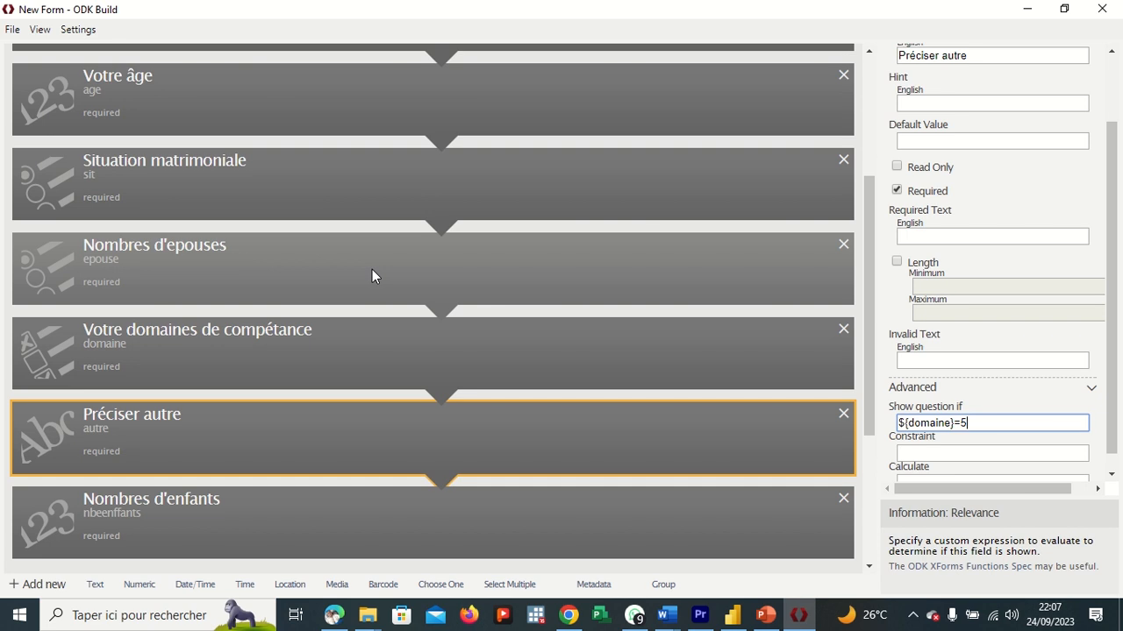
pyautogui.press('BackSpace')
pyautogui.press('BackSpace')
pyautogui.press('BackSpace')
pyautogui.press('BackSpace')
pyautogui.press('BackSpace')
pyautogui.press('BackSpace')
pyautogui.press('BackSpace')
pyautogui.press('BackSpace')
pyautogui.press('BackSpace')
pyautogui.press('BackSpace')
pyautogui.press('BackSpace')
pyautogui.press('BackSpace')
pyautogui.write('S')
pyautogui.press('BackSpace')
pyautogui.write('selected(')
pyautogui.click(421, 12)
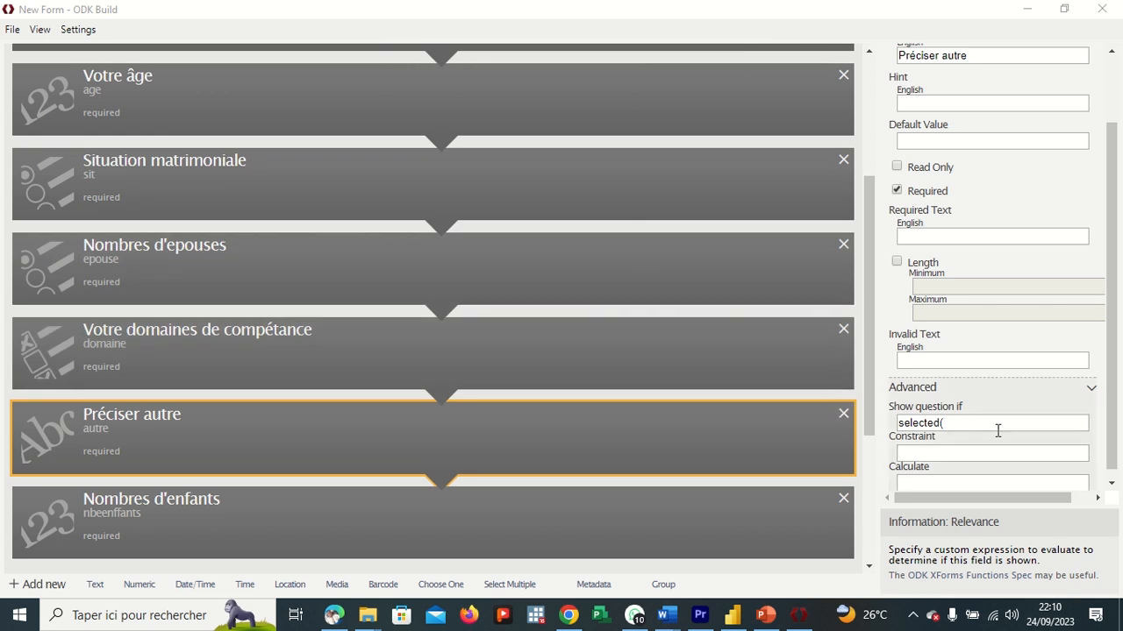
# Complete the Préciser autre display condition so it tests whether ${domaine} includes "5", closing the selected() expression
pyautogui.click(966, 422)
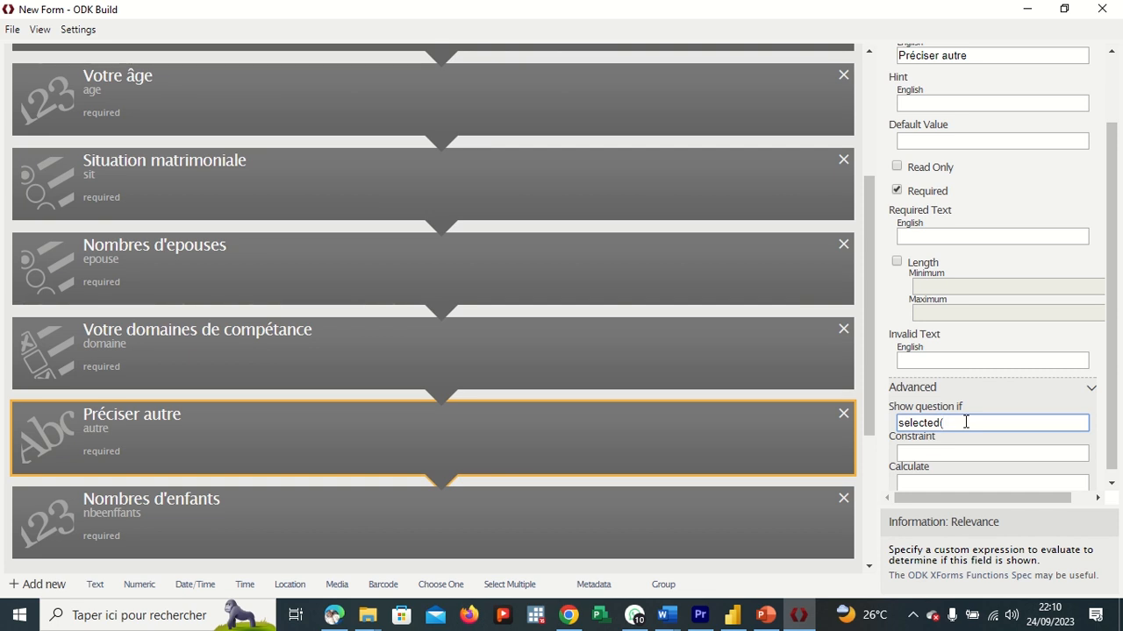
pyautogui.write('$')
pyautogui.write('{')
pyautogui.write('do')
pyautogui.write('m')
pyautogui.write('aine')
pyautogui.write('})')
pyautogui.write(',')
pyautogui.write('"')
pyautogui.write('5')
pyautogui.write('"')
pyautogui.write(')')
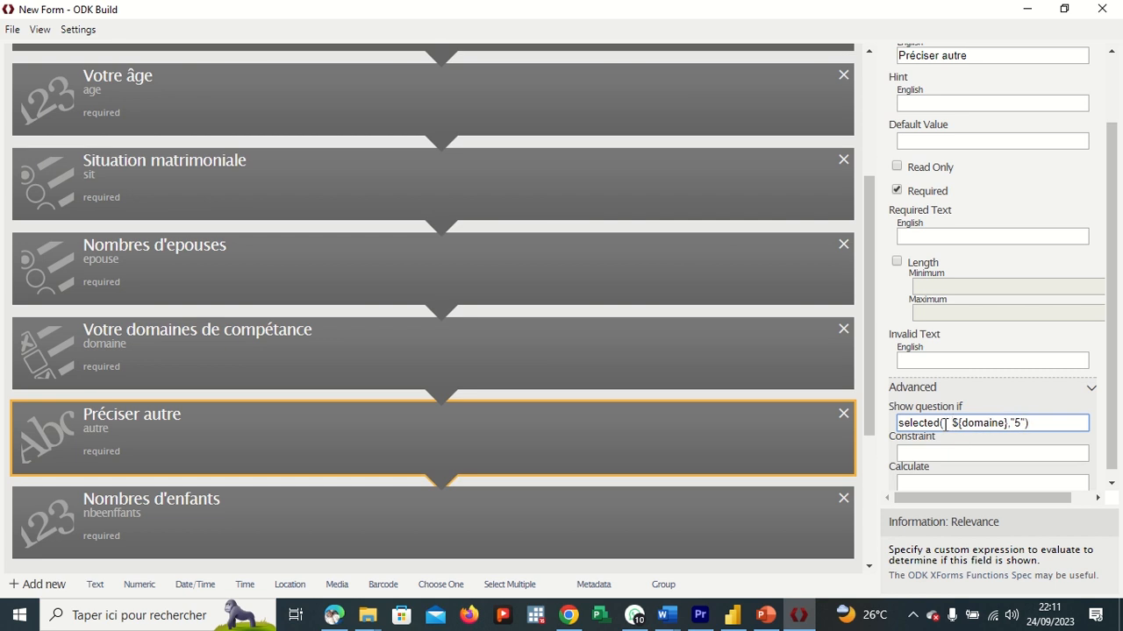
# Remove the extra spaces inside the parentheses so the condition reads selected(${domaine},"5")
pyautogui.click(1027, 423)
pyautogui.moveTo(953, 422); pyautogui.dragTo(1026, 423)
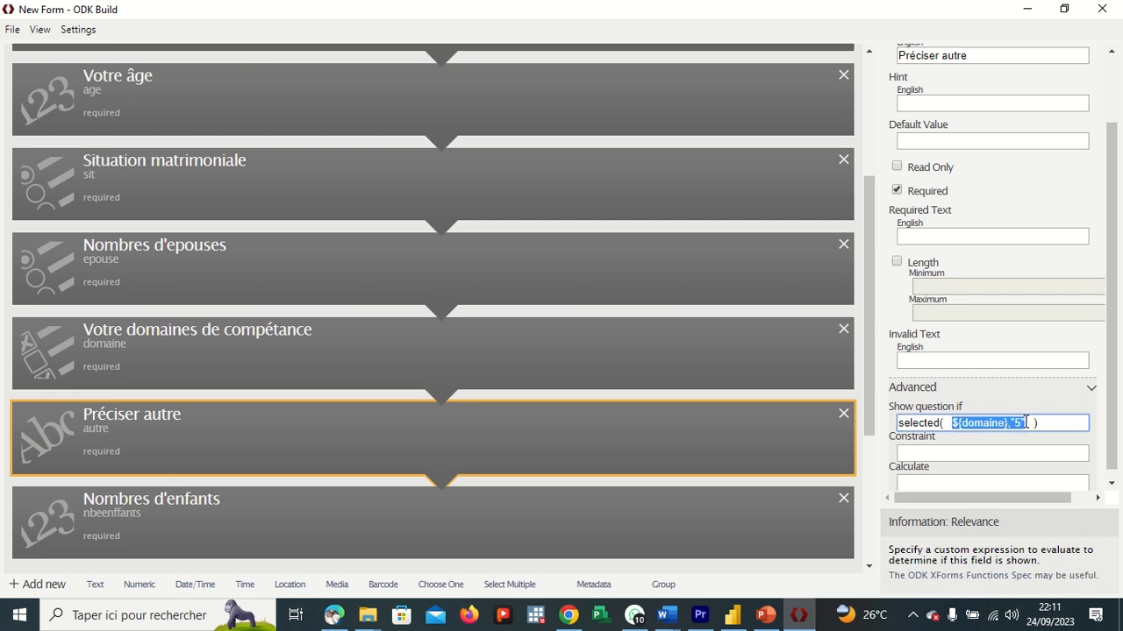
pyautogui.click(1014, 424)
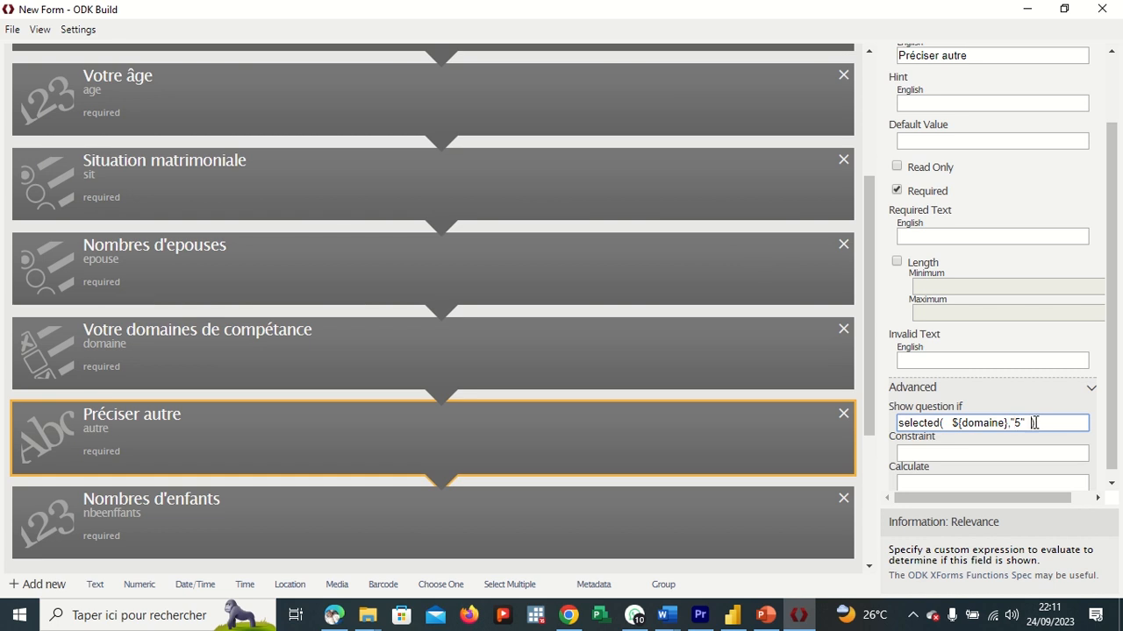
pyautogui.write(')')
pyautogui.press('Left')
pyautogui.press('BackSpace')
pyautogui.click(954, 424)
pyautogui.press('BackSpace')
pyautogui.press('BackSpace')
pyautogui.press('BackSpace')
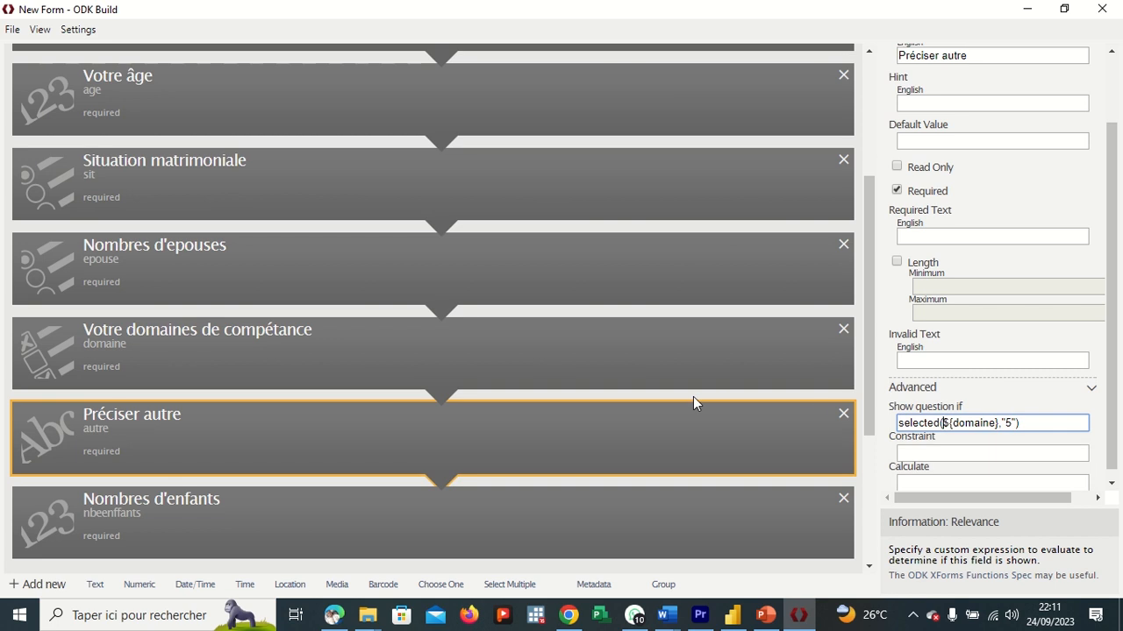
# Give the Préciser autre question the hint "Poser cette question aux hommes"
pyautogui.scroll(-3, 694, 396)
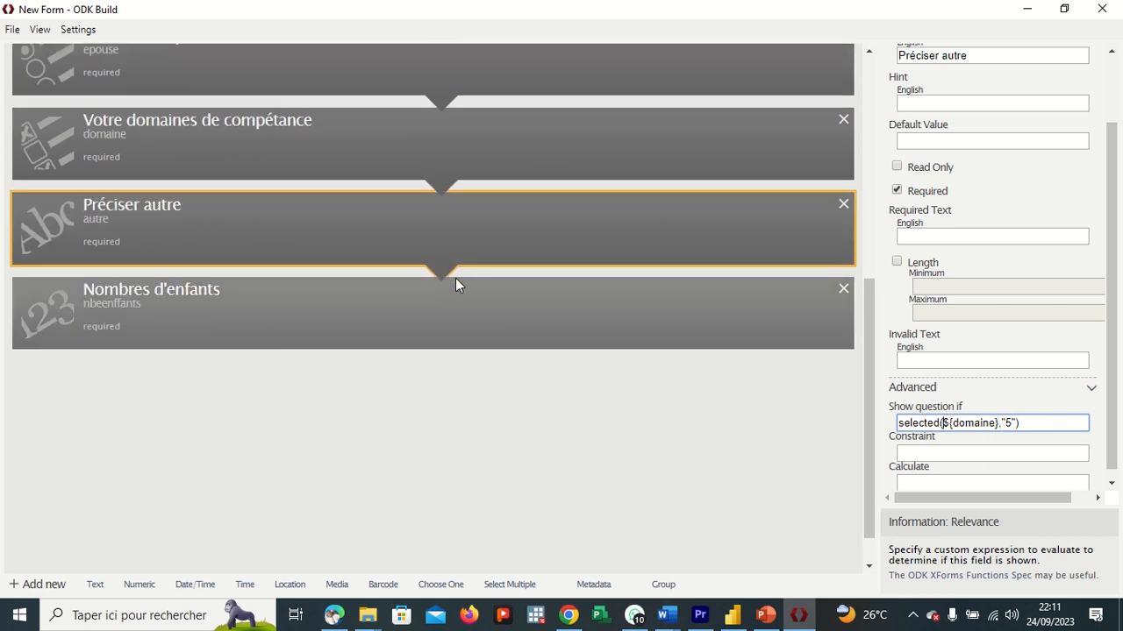
pyautogui.scroll(2, 455, 278)
pyautogui.scroll(1, 904, 132)
pyautogui.click(925, 157)
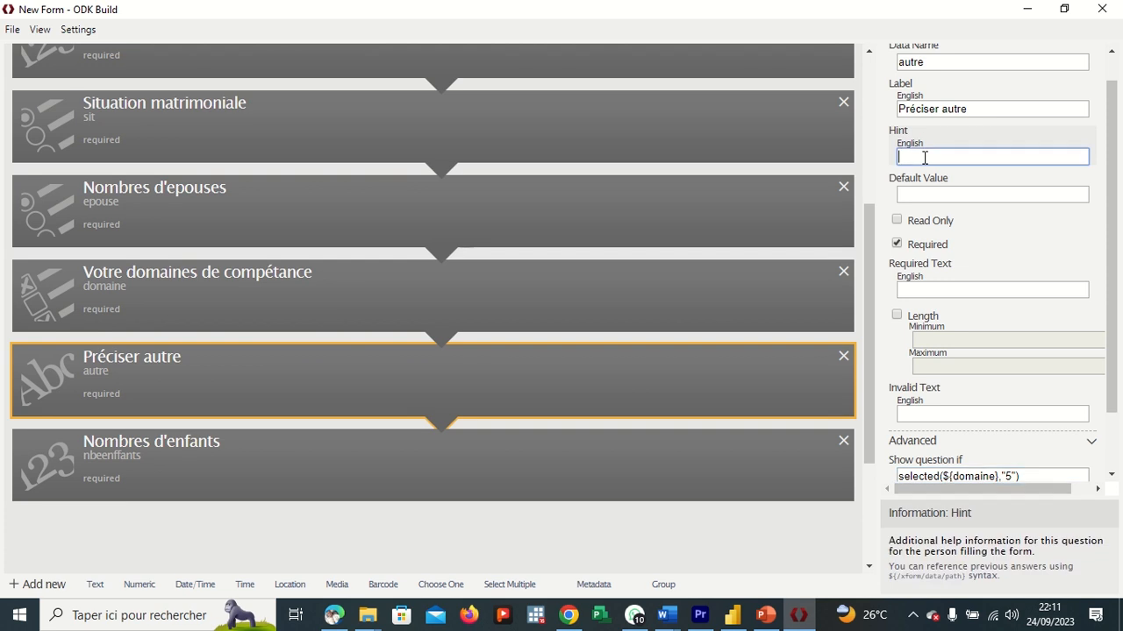
pyautogui.write('Poser cette qu')
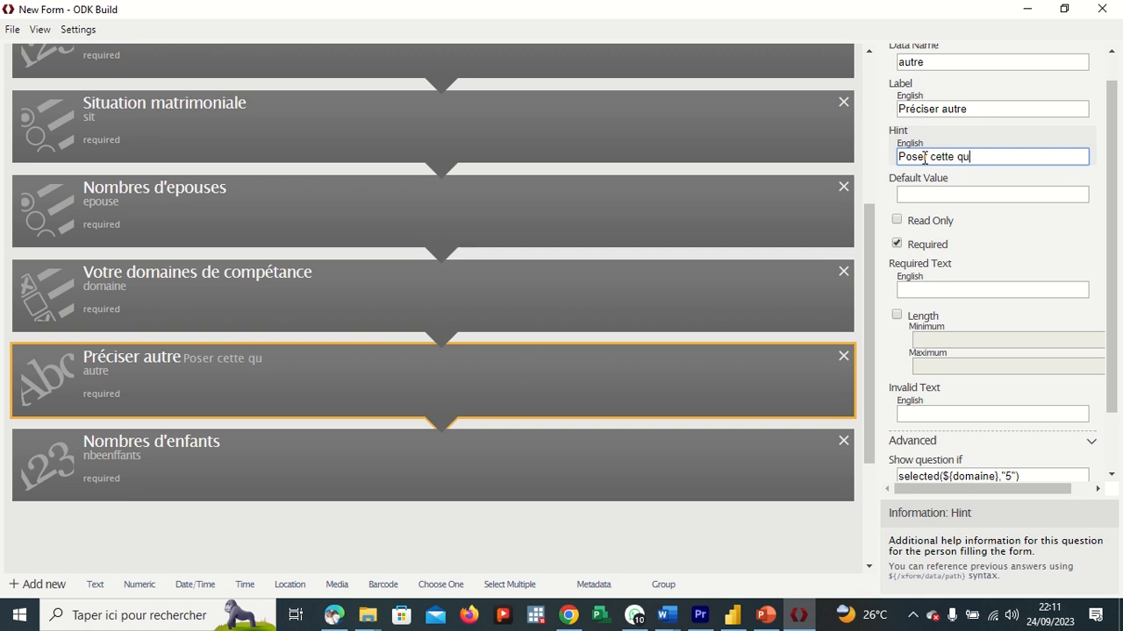
pyautogui.write('estion ')
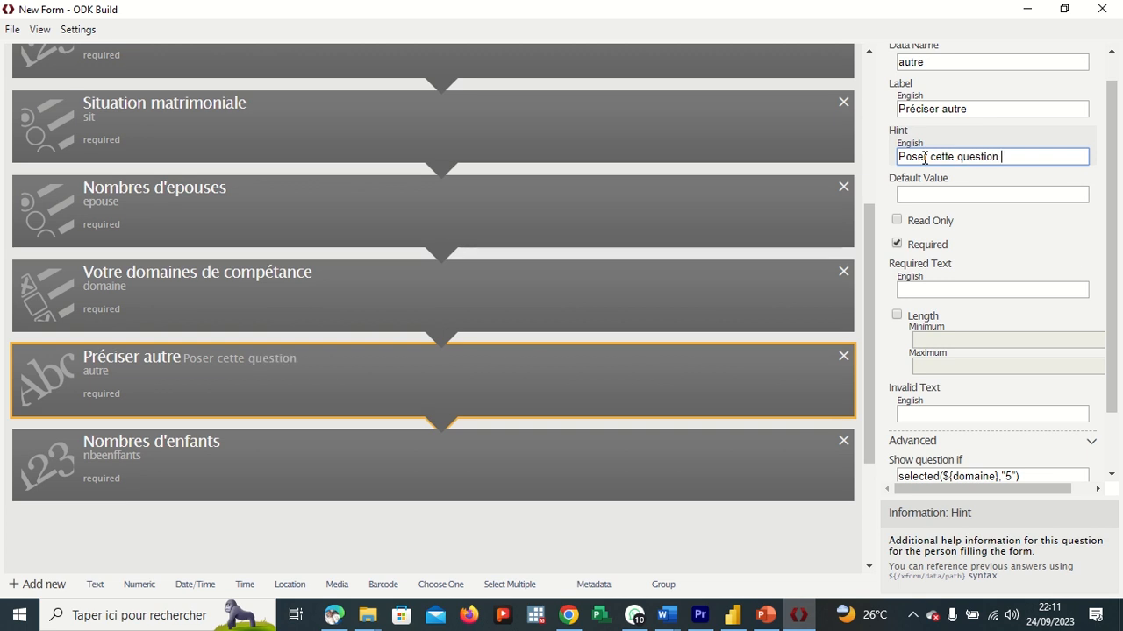
pyautogui.write('su')
pyautogui.press('BackSpace')
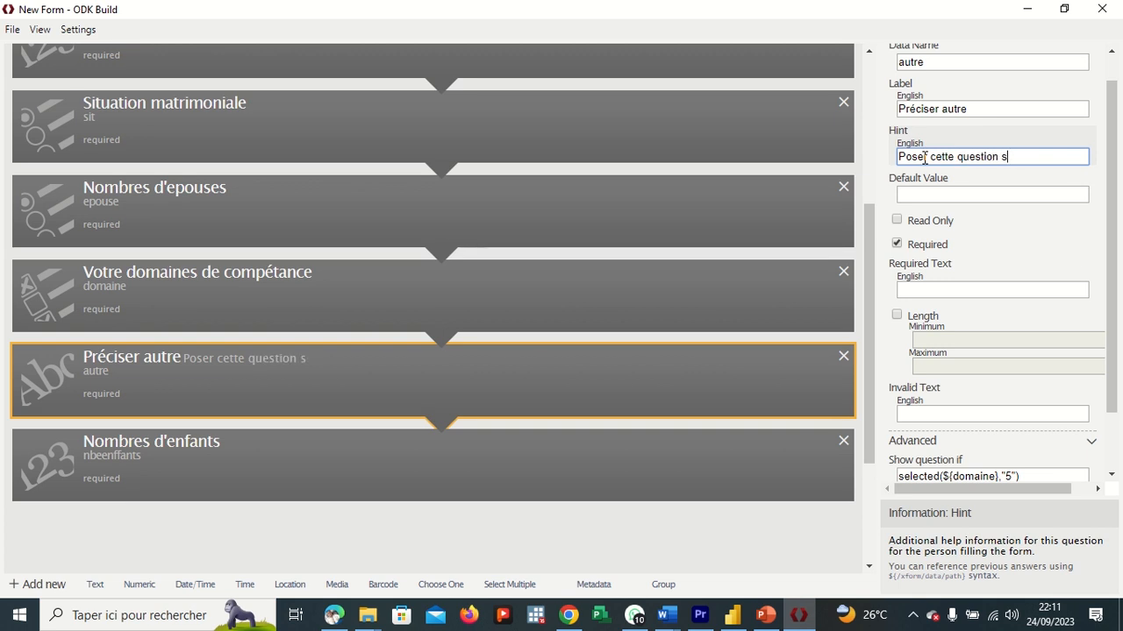
pyautogui.press('BackSpace')
pyautogui.write('aux')
pyautogui.write('hommes')
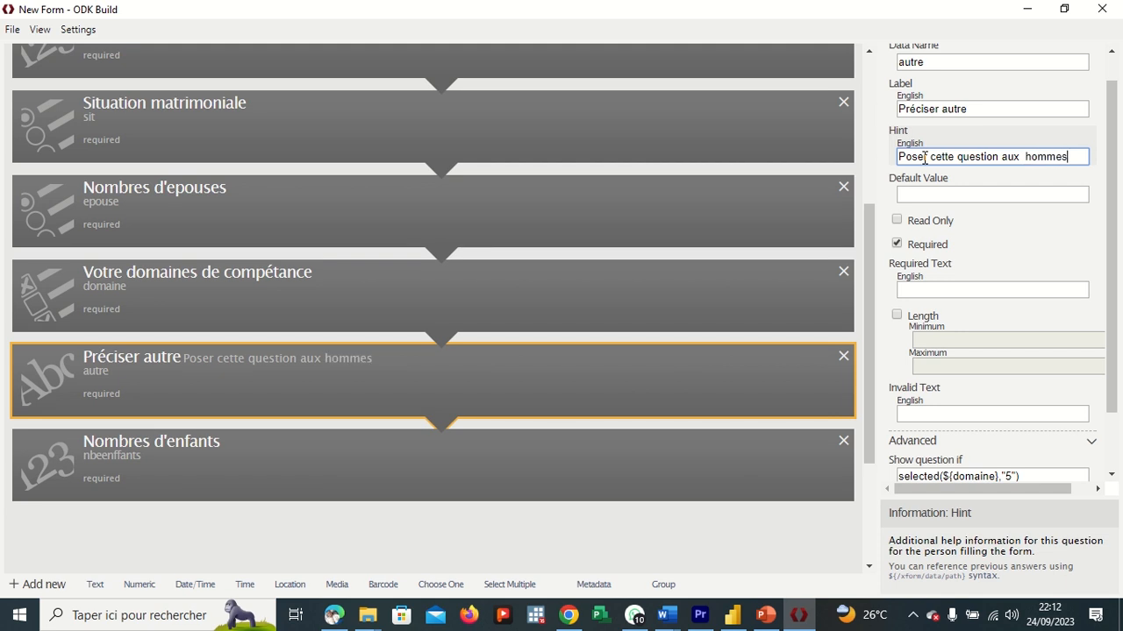
# Reword the end of the Préciser autre hint to read "Poser cette question aux au mariés ou aux veufs"
pyautogui.press('BackSpace')
pyautogui.press('BackSpace')
pyautogui.press('BackSpace')
pyautogui.press('BackSpace')
pyautogui.press('BackSpace')
pyautogui.press('BackSpace')
pyautogui.write('au mriés')
pyautogui.press('BackSpace')
pyautogui.press('BackSpace')
pyautogui.press('BackSpace')
pyautogui.press('BackSpace')
pyautogui.write('ariés ou')
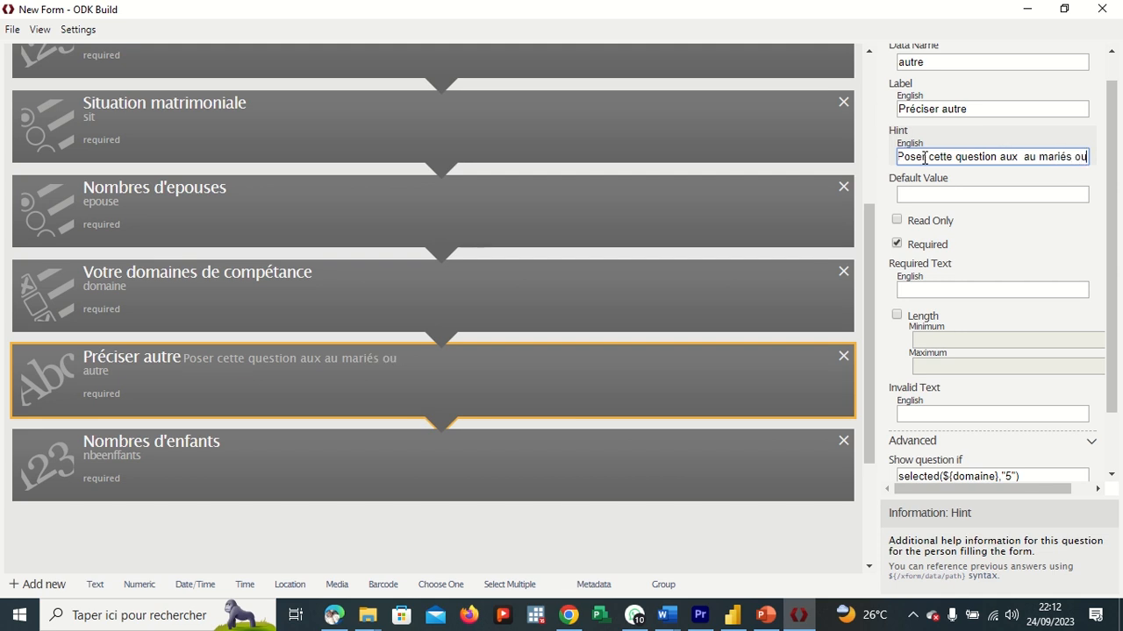
pyautogui.write('a')
pyautogui.press('BackSpace')
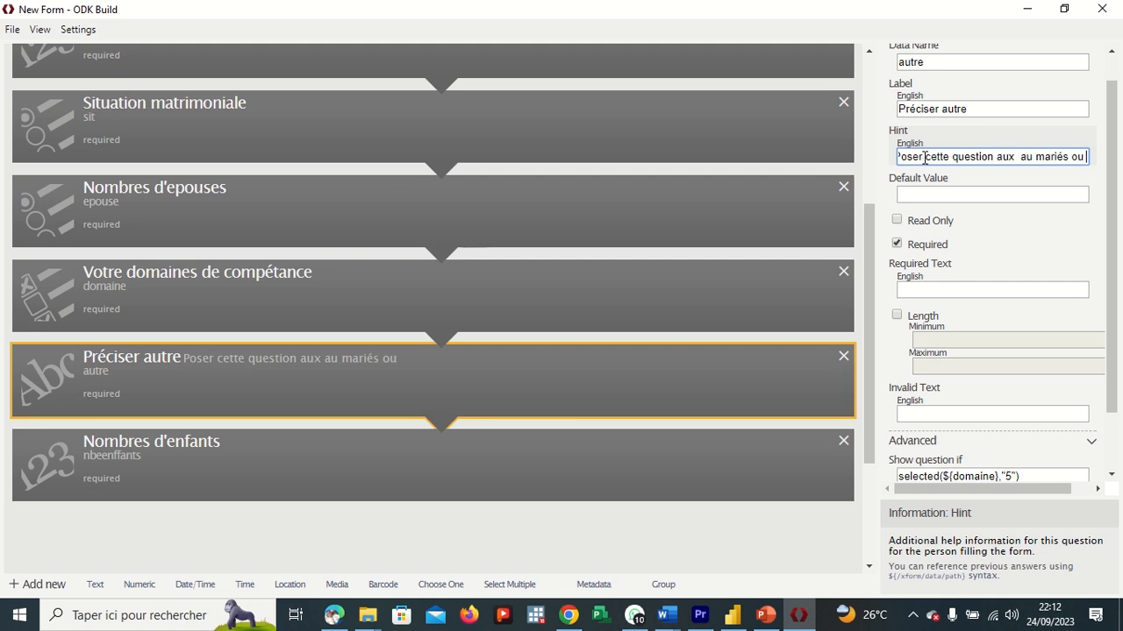
pyautogui.write('aux veu')
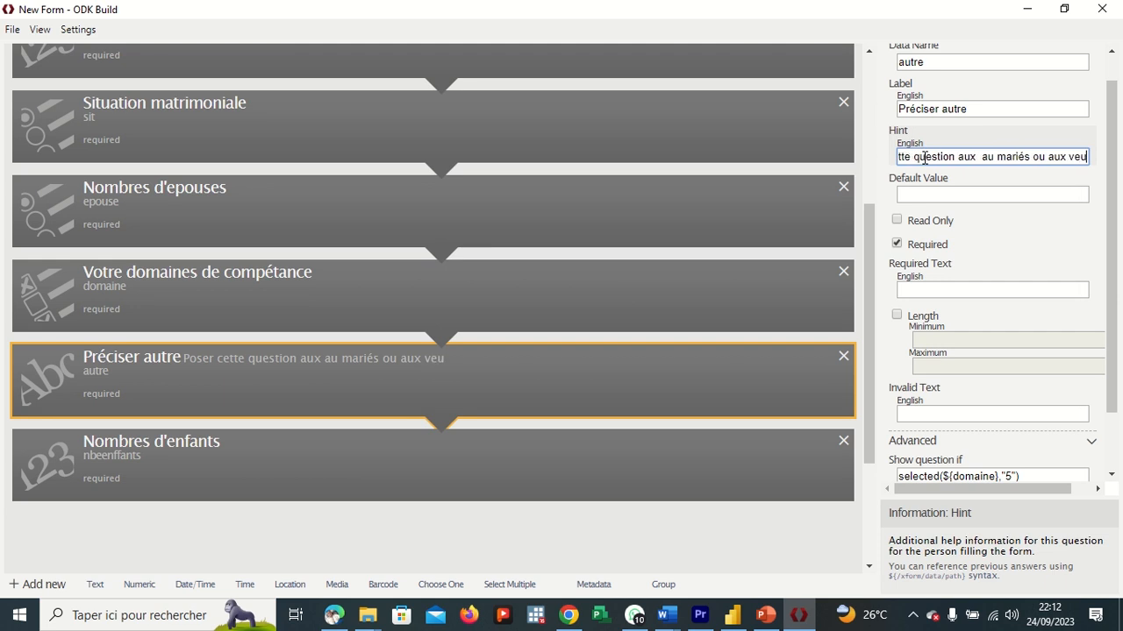
pyautogui.write('fs')
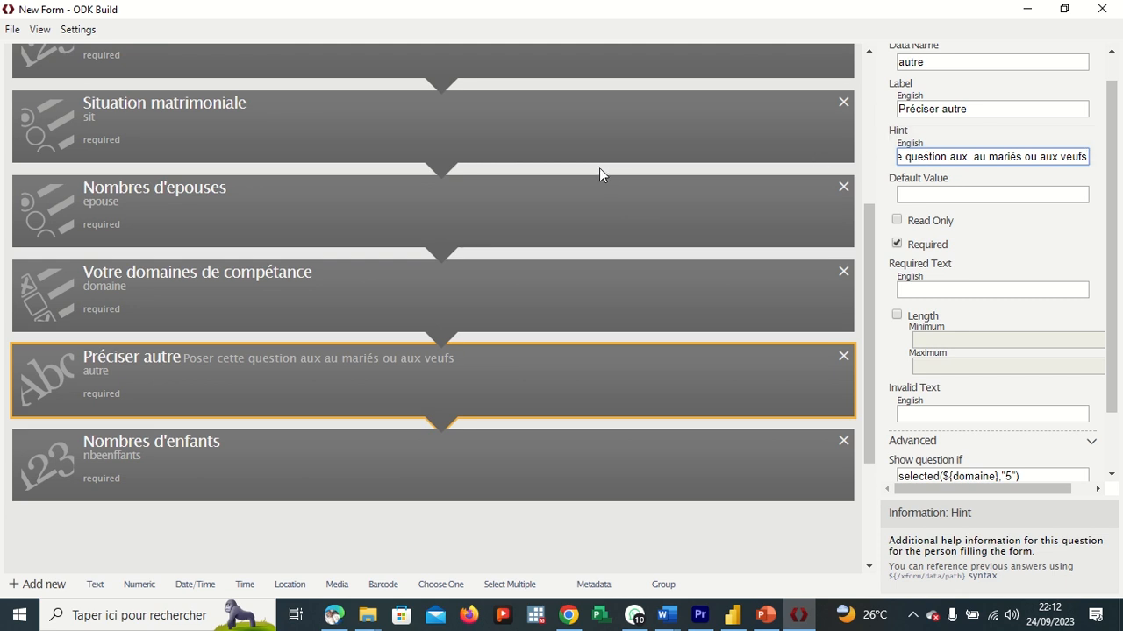
# Review the answer options and display conditions of the Situation matrimoniale and Nombres d'epouses questions
pyautogui.scroll(2, 432, 189)
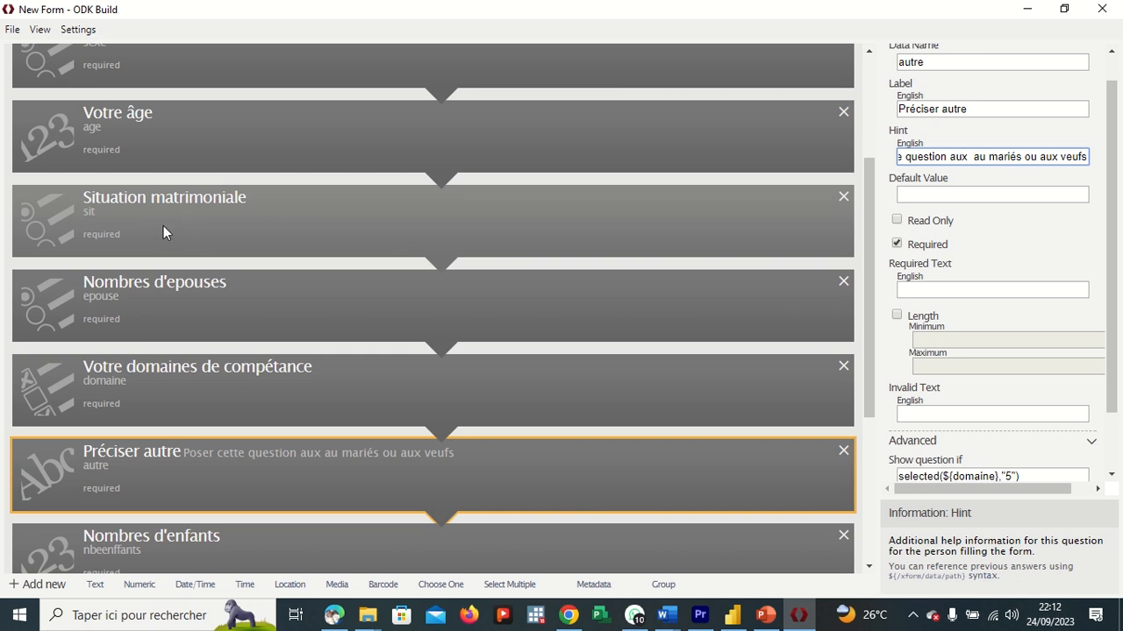
pyautogui.scroll(3, 281, 209)
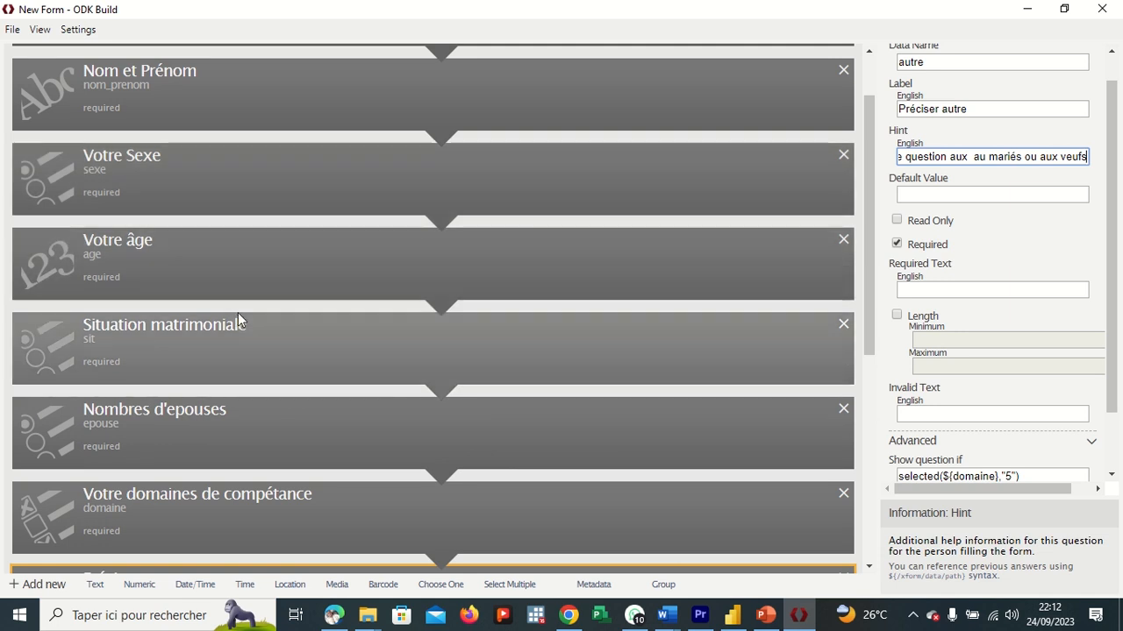
pyautogui.click(291, 338)
pyautogui.scroll(-4, 540, 316)
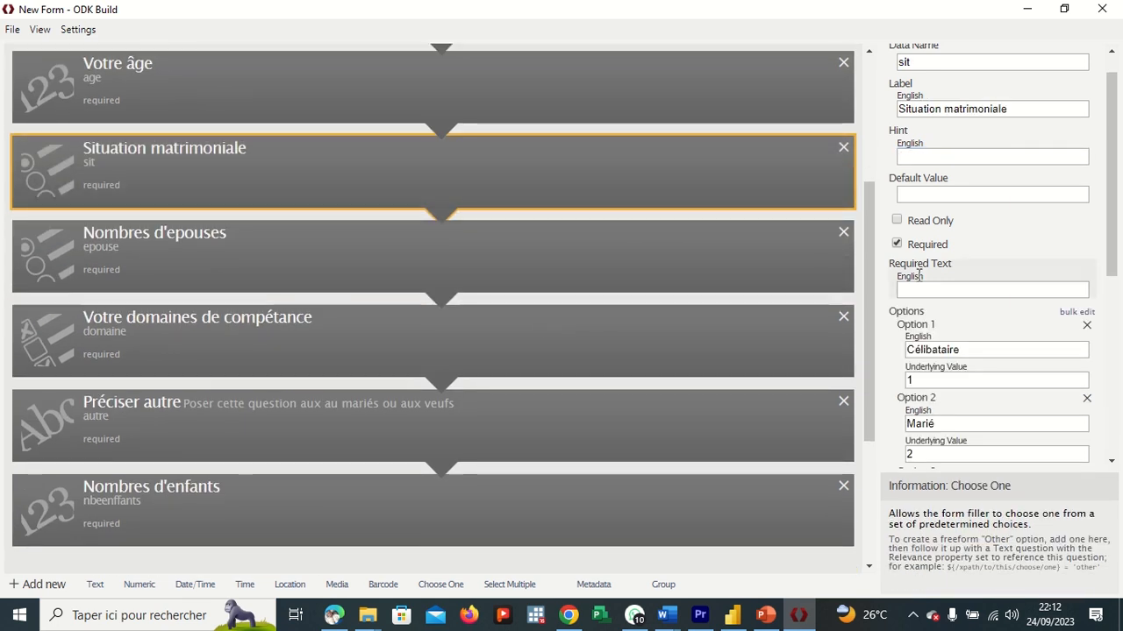
pyautogui.scroll(-3, 919, 276)
pyautogui.scroll(-2, 919, 276)
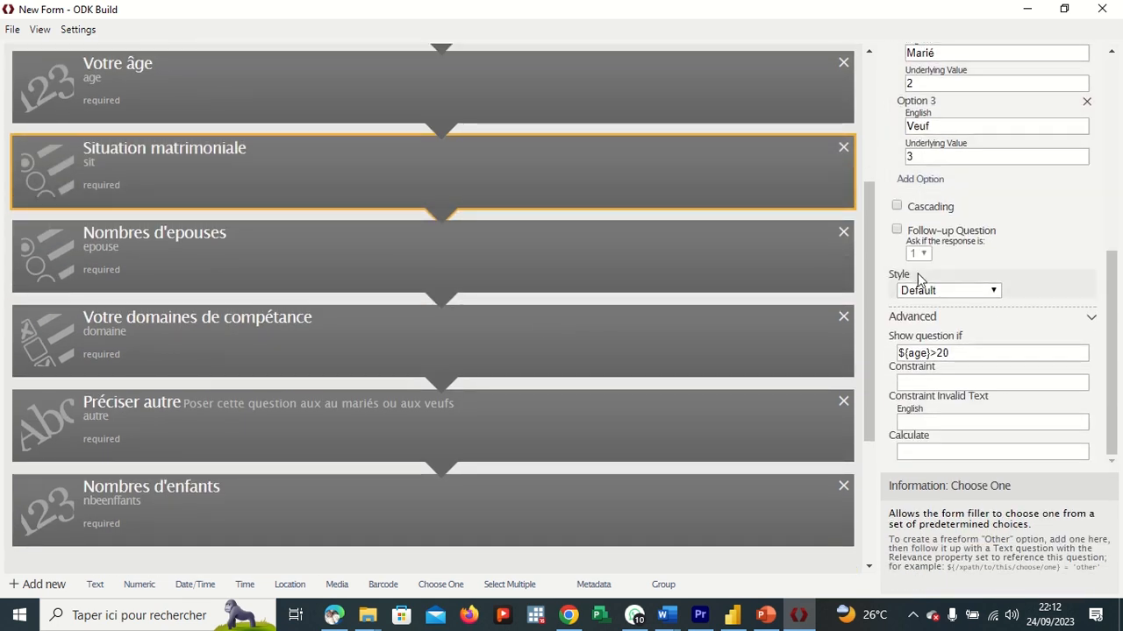
pyautogui.click(261, 328)
pyautogui.click(239, 255)
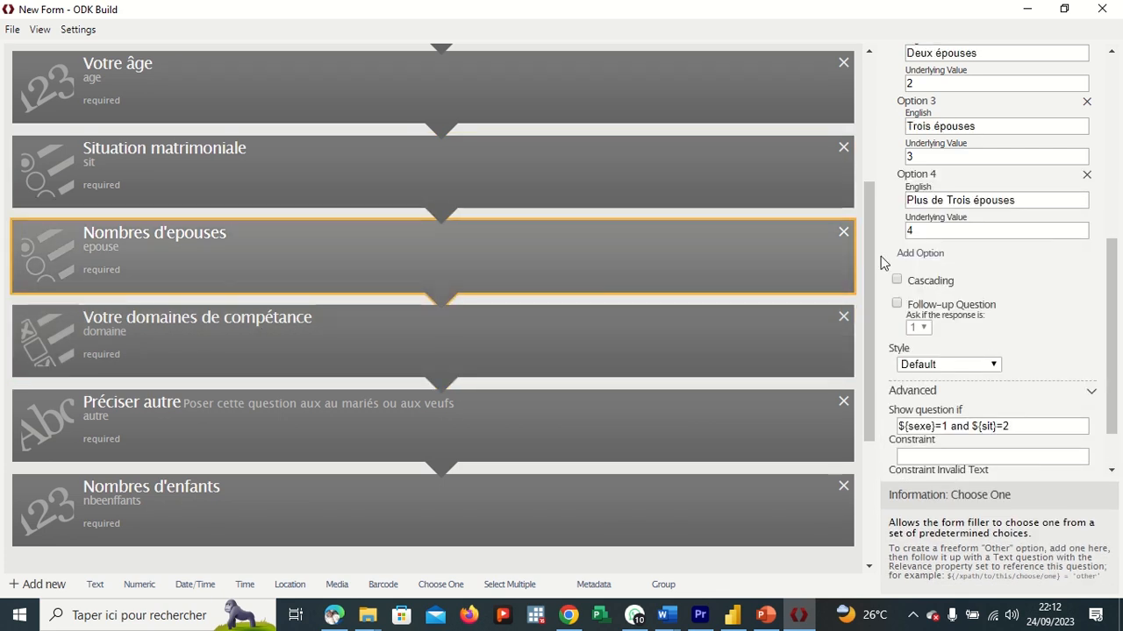
pyautogui.scroll(-2, 948, 307)
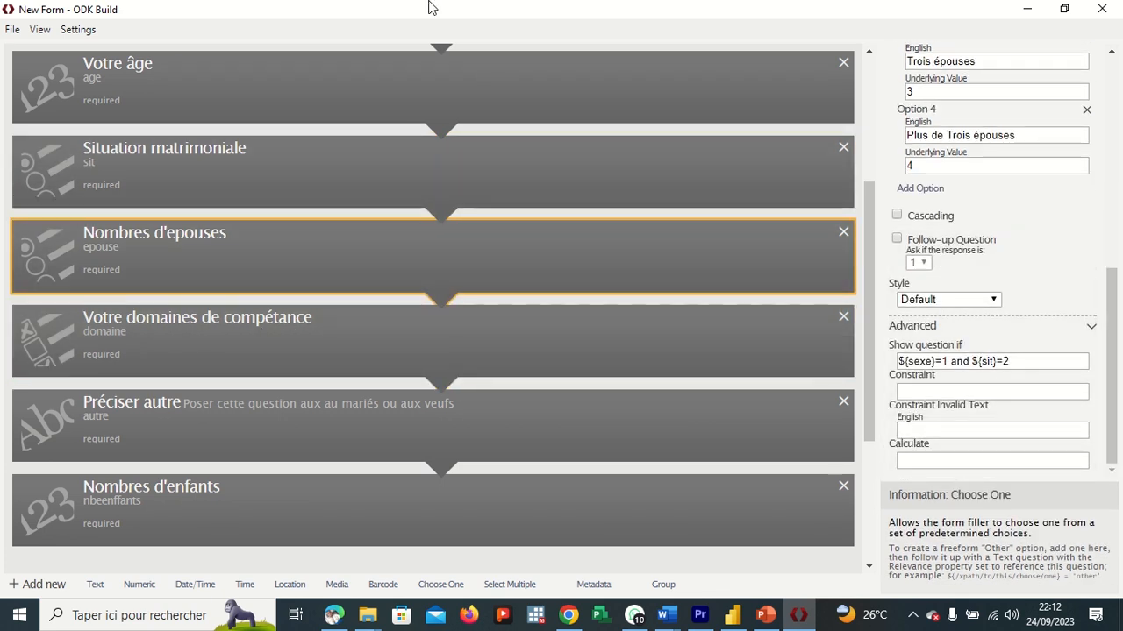
pyautogui.moveTo(431, 6)
pyautogui.click(427, 35)
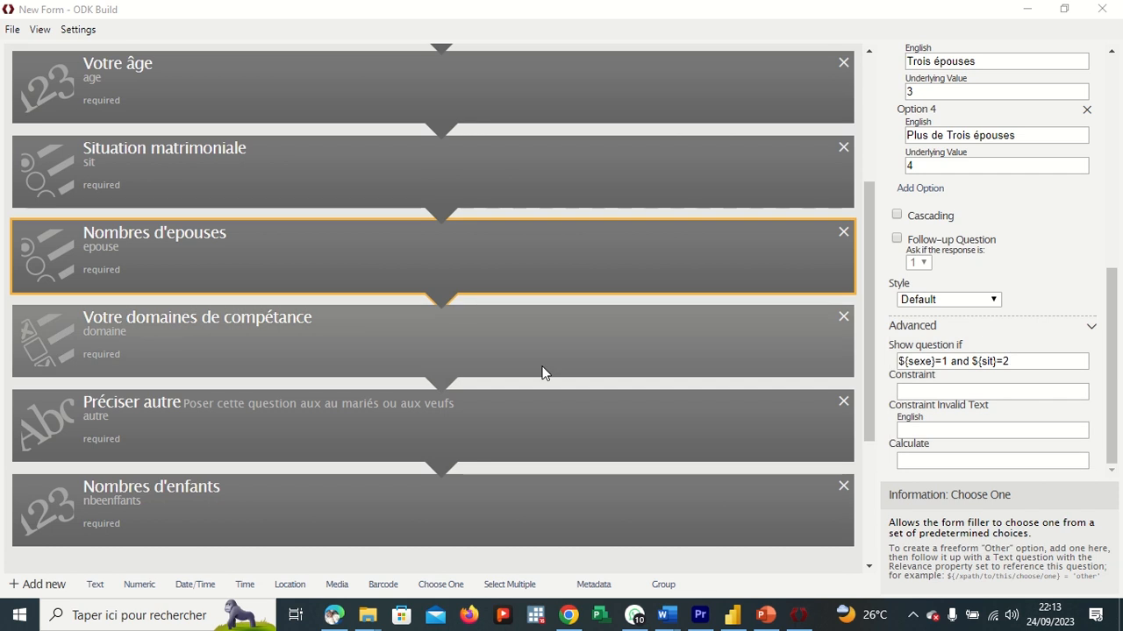
# Make the Nombres d'enfants question appear only under the condition ${sit}=2 or ${sit}=3
pyautogui.click(279, 513)
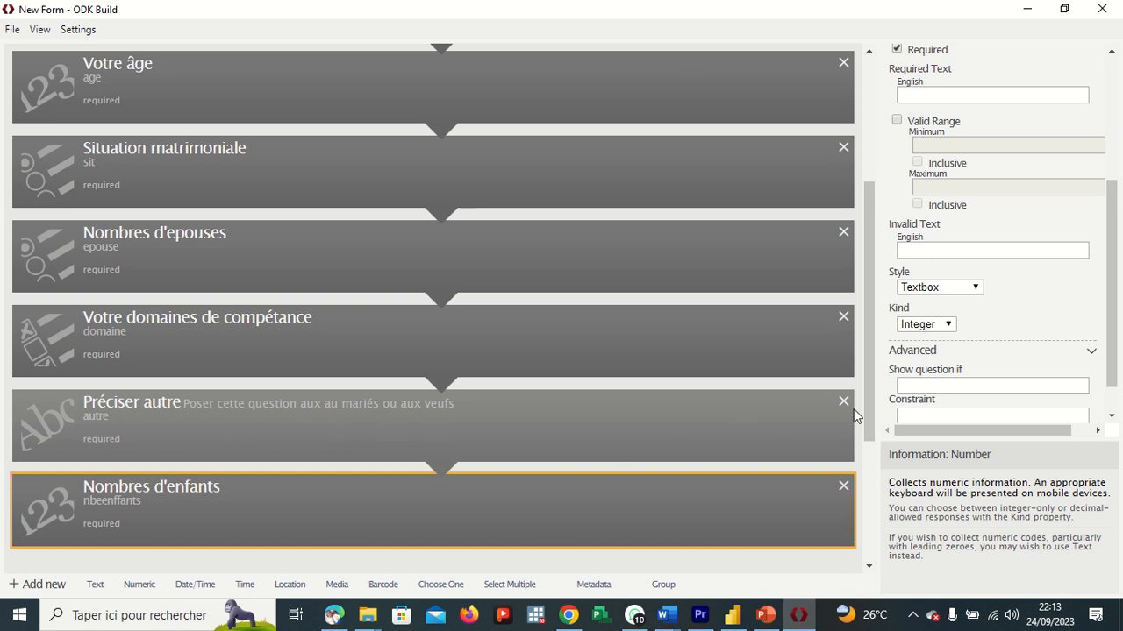
pyautogui.scroll(-1, 1033, 351)
pyautogui.click(985, 345)
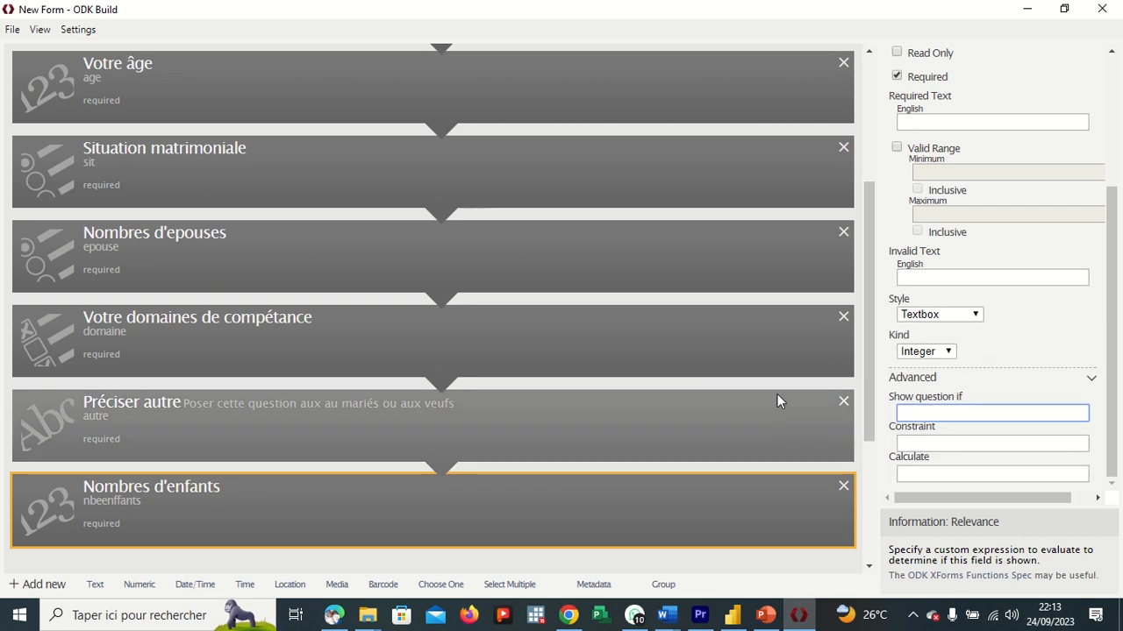
pyautogui.write('${')
pyautogui.write('sit}=2')
pyautogui.write('or ${sit}=3')
# Review the form's question list and the data name and display condition of the Nombres d'enfants question
pyautogui.scroll(-2, 678, 341)
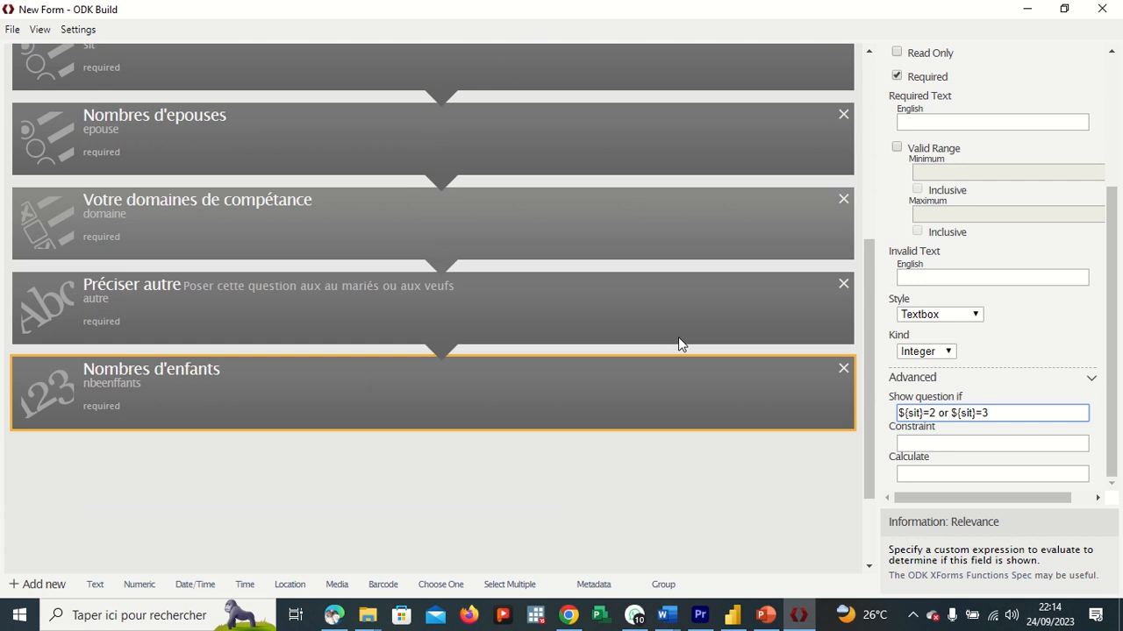
pyautogui.scroll(3, 678, 337)
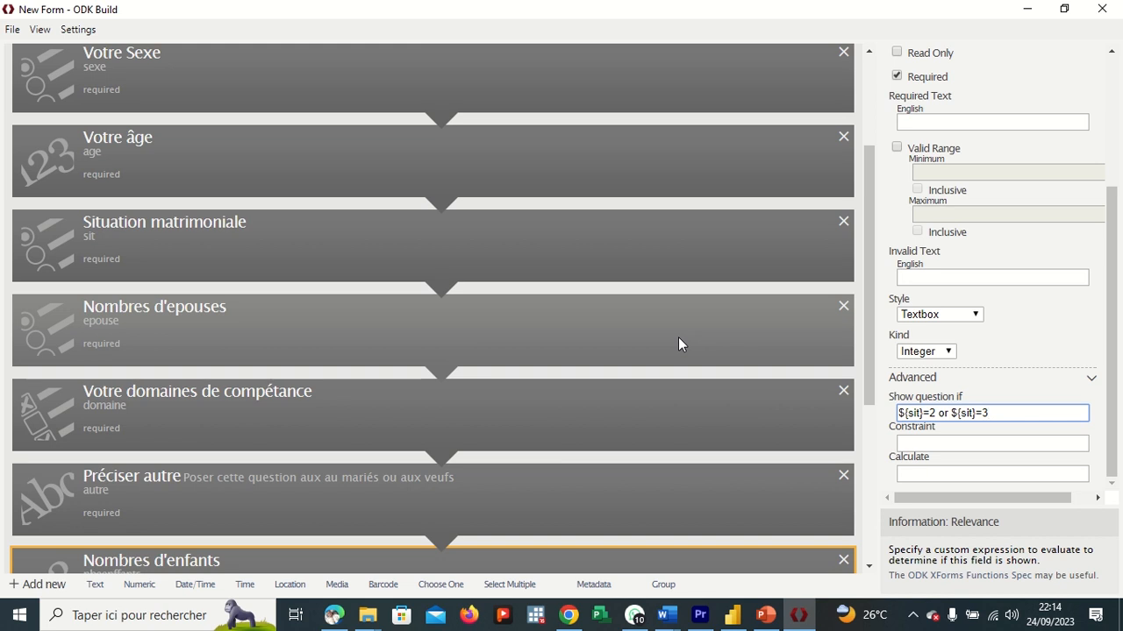
pyautogui.scroll(5, 1048, 165)
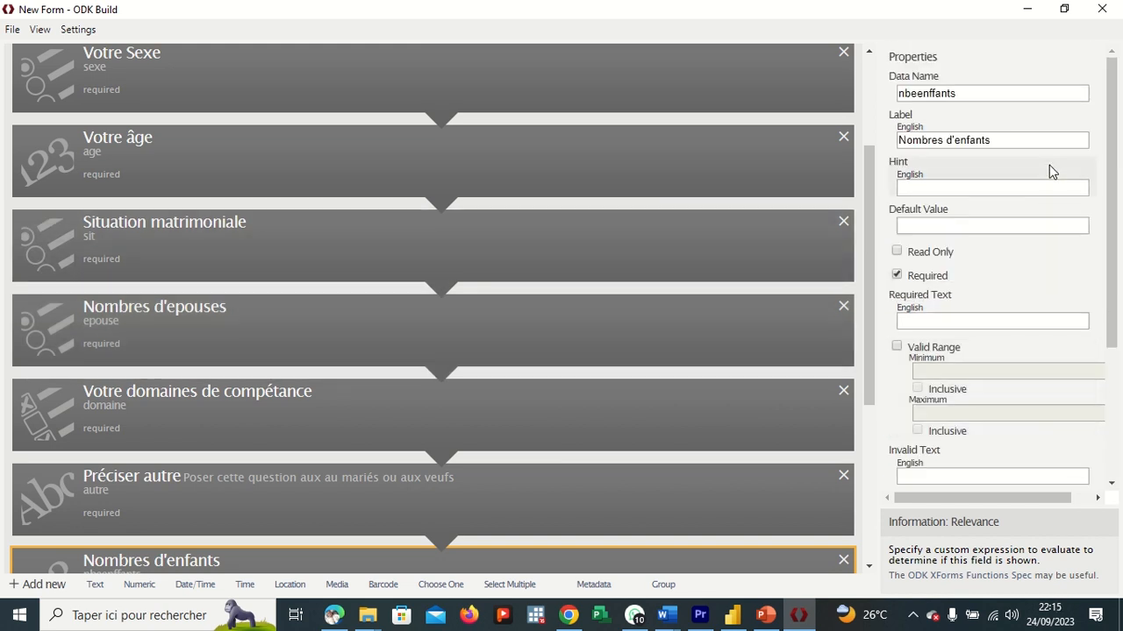
pyautogui.moveTo(956, 95); pyautogui.dragTo(898, 95)
pyautogui.click(963, 94)
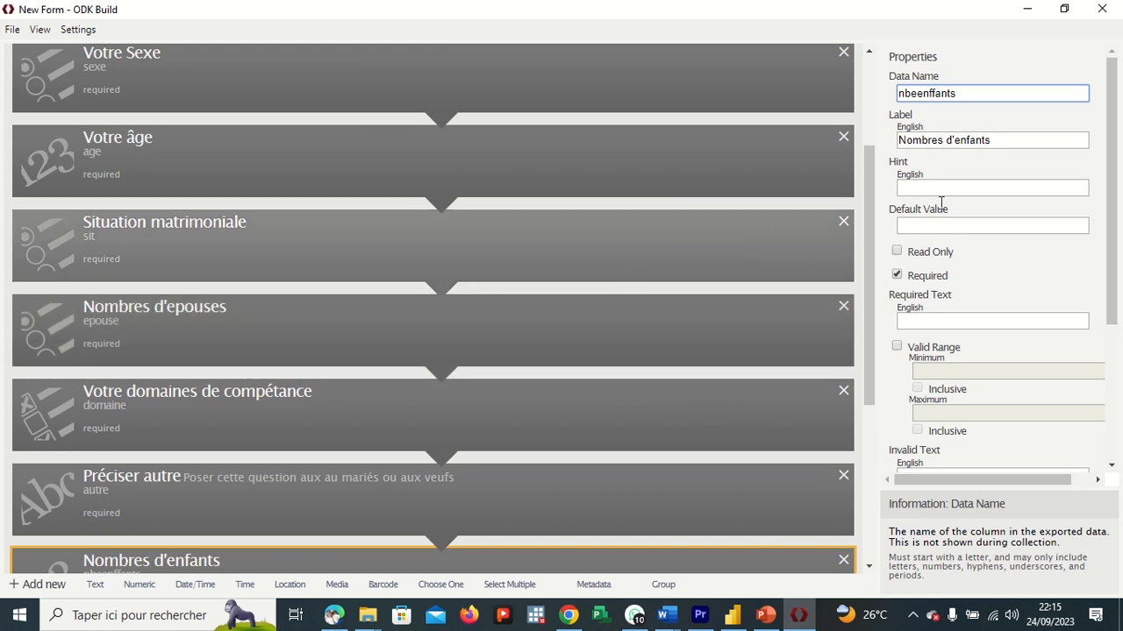
pyautogui.scroll(-3, 1024, 373)
pyautogui.scroll(-2, 1024, 375)
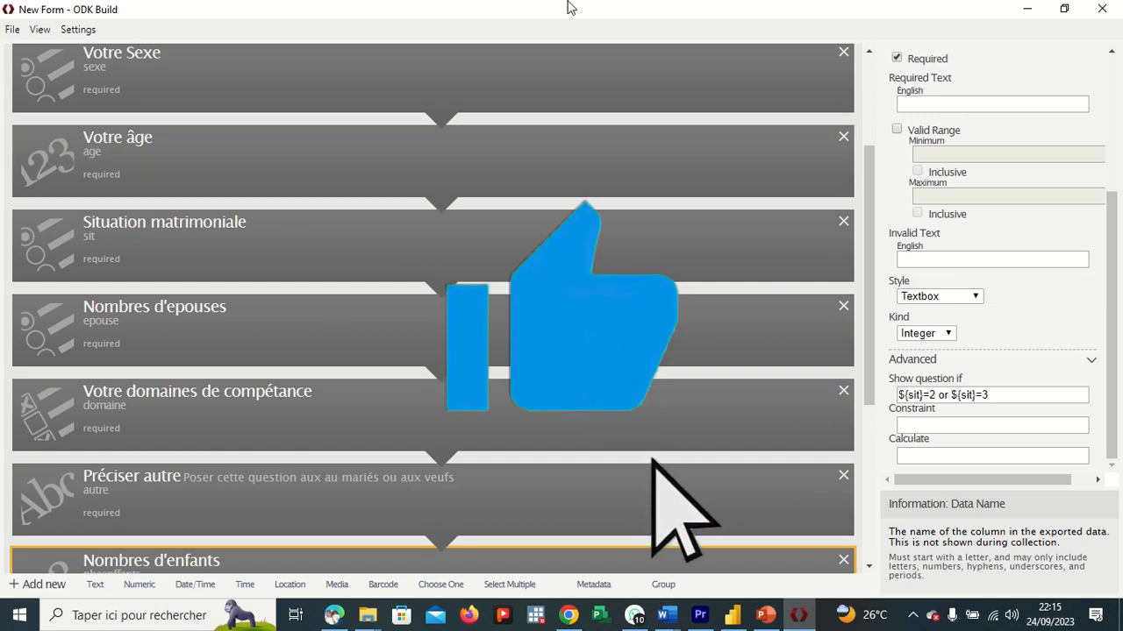
pyautogui.moveTo(461, 12)
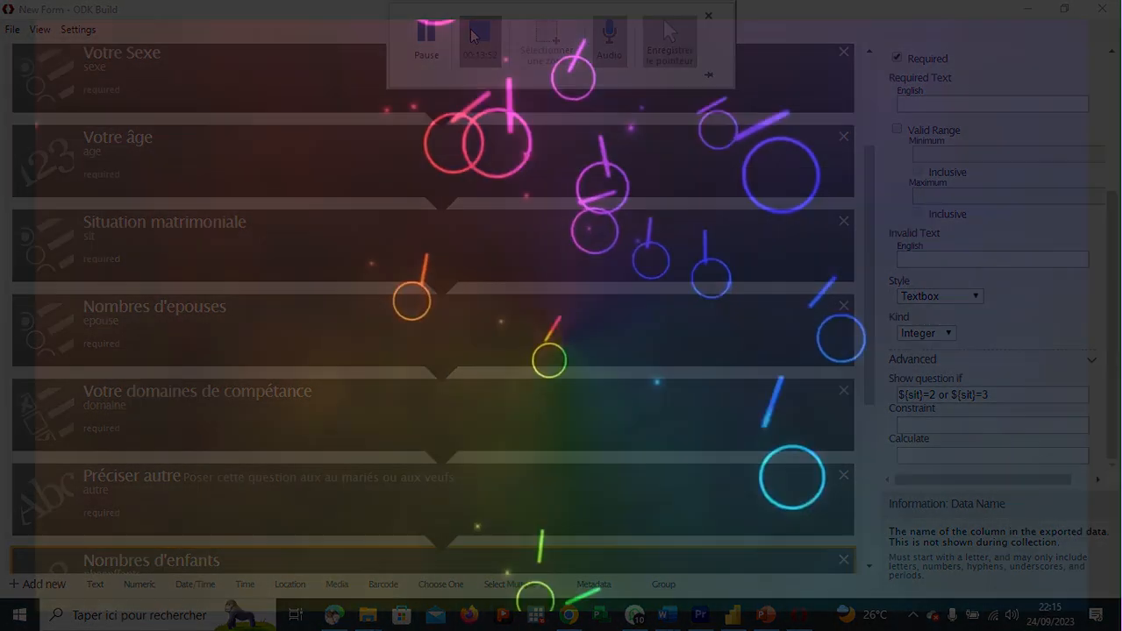